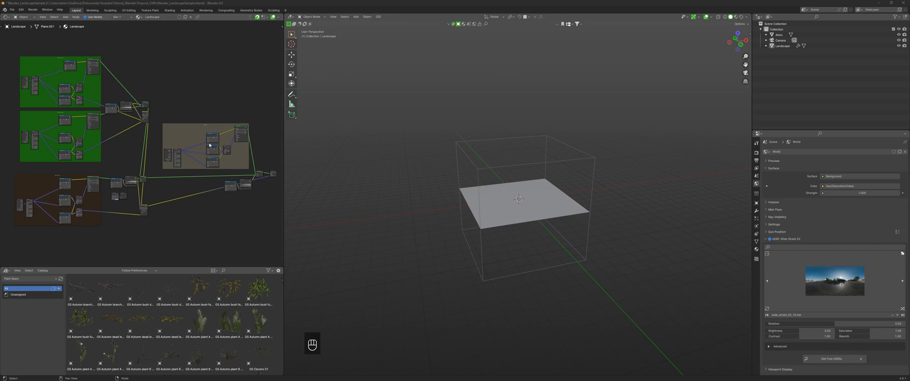
# - Examine the upper Grass Layer's Mapping, Image Texture, Bump and Displacement nodes and its Principled BSDF with the Specular section expanded
pyautogui.scroll(10, 85, 146)
pyautogui.moveTo(71, 102); pyautogui.dragTo(221, 205, button='middle')
pyautogui.scroll(9, 102, 54)
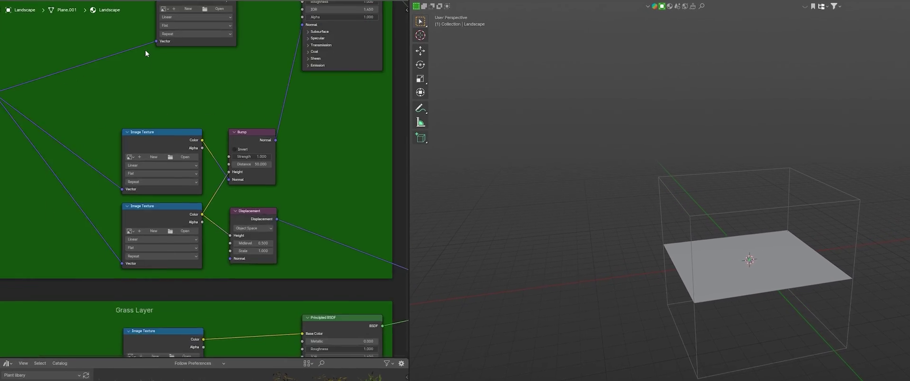
pyautogui.moveTo(145, 53); pyautogui.dragTo(215, 229, button='middle')
pyautogui.moveTo(147, 290); pyautogui.dragTo(205, 158, button='middle')
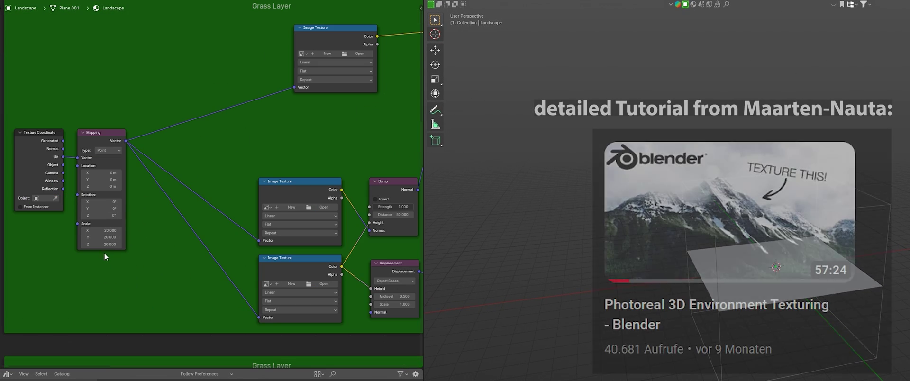
pyautogui.scroll(5, 70, 173)
pyautogui.moveTo(85, 180); pyautogui.dragTo(49, 224, button='middle')
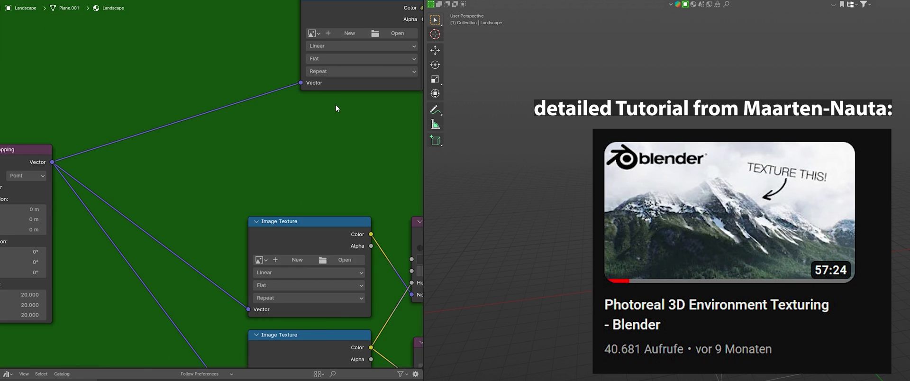
pyautogui.moveTo(336, 106); pyautogui.dragTo(158, 213, button='middle')
pyautogui.moveTo(278, 288); pyautogui.dragTo(172, 251, button='middle')
pyautogui.click(263, 149)
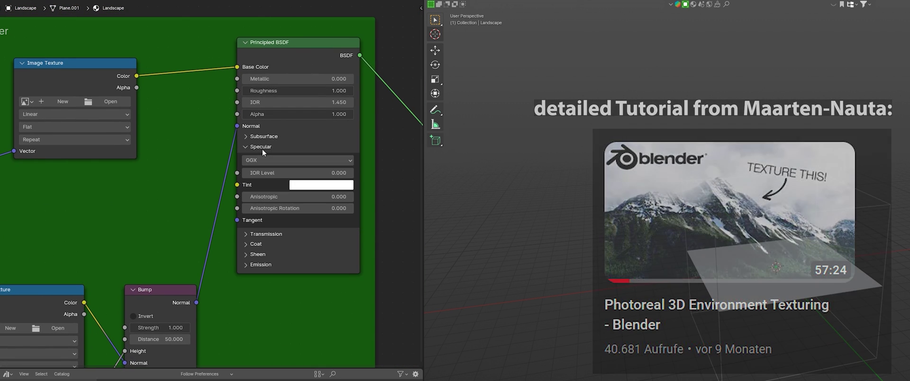
pyautogui.moveTo(180, 181); pyautogui.dragTo(238, 93, button='middle')
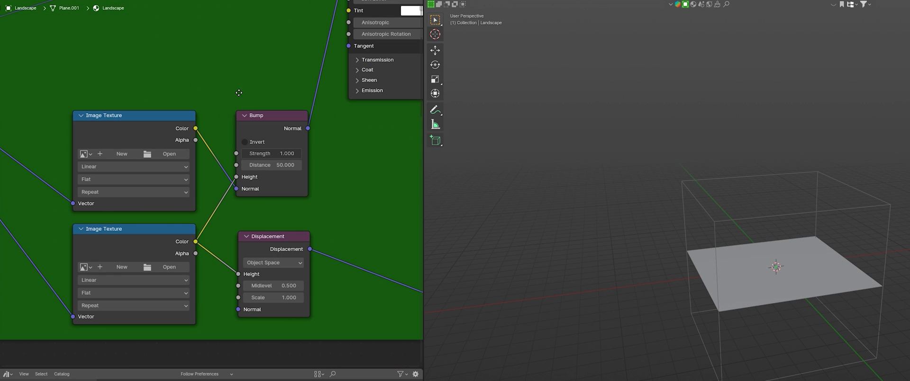
pyautogui.moveTo(275, 246); pyautogui.dragTo(253, 195, button='middle')
# - Examine the lower Grass Layer and the Image Texture, Color Ramp and mix nodes that blend the two grass layers
pyautogui.scroll(-5, 253, 195)
pyautogui.moveTo(318, 234); pyautogui.dragTo(192, 179, button='middle')
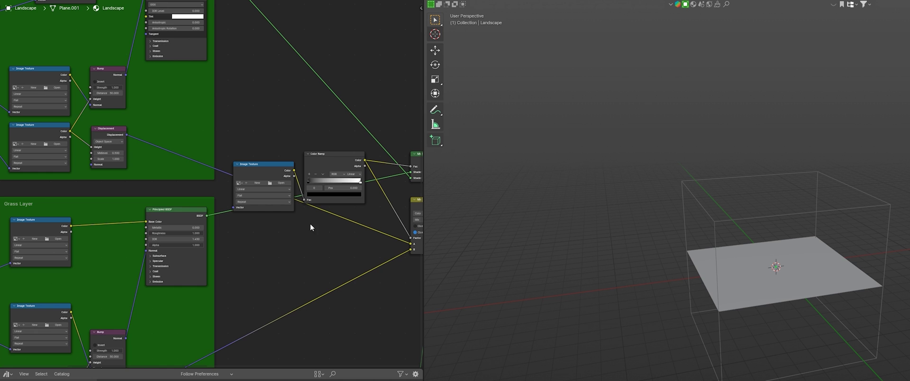
pyautogui.moveTo(190, 113); pyautogui.dragTo(187, 73, button='middle')
pyautogui.moveTo(157, 232); pyautogui.dragTo(171, 149, button='middle')
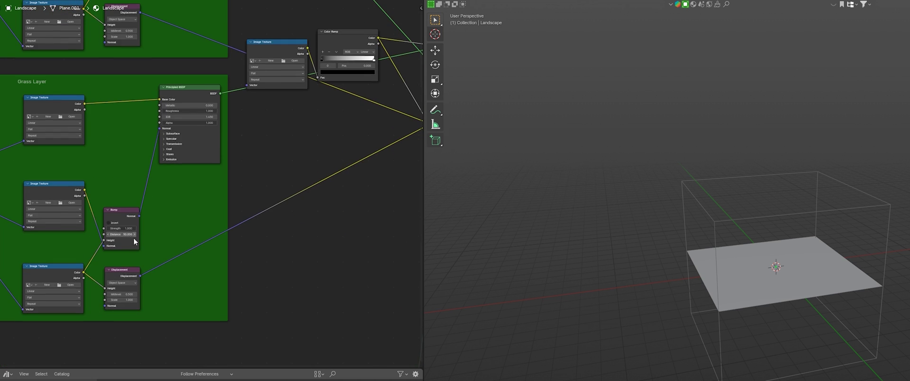
pyautogui.moveTo(358, 123); pyautogui.dragTo(184, 203, button='middle')
pyautogui.moveTo(100, 156); pyautogui.dragTo(185, 167, button='middle')
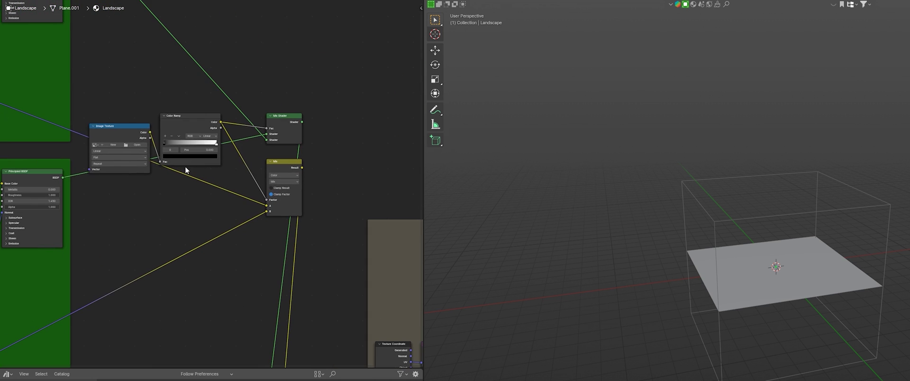
# - Examine the Rock Layer's box-projected Image Texture nodes, its Bump and Displacement nodes, and its Object-based Mapping setup
pyautogui.moveTo(132, 143); pyautogui.dragTo(156, 161)
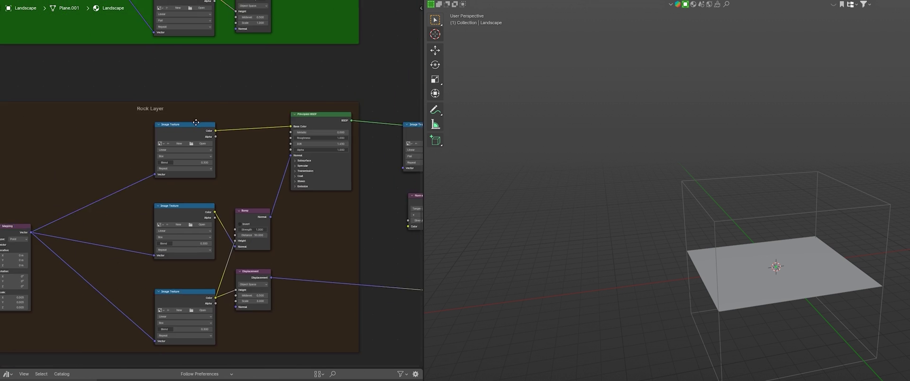
pyautogui.scroll(3, 190, 105)
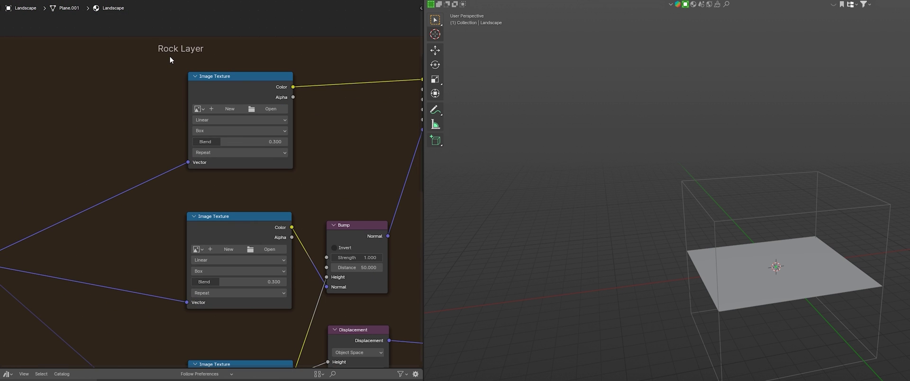
pyautogui.scroll(-3, 227, 95)
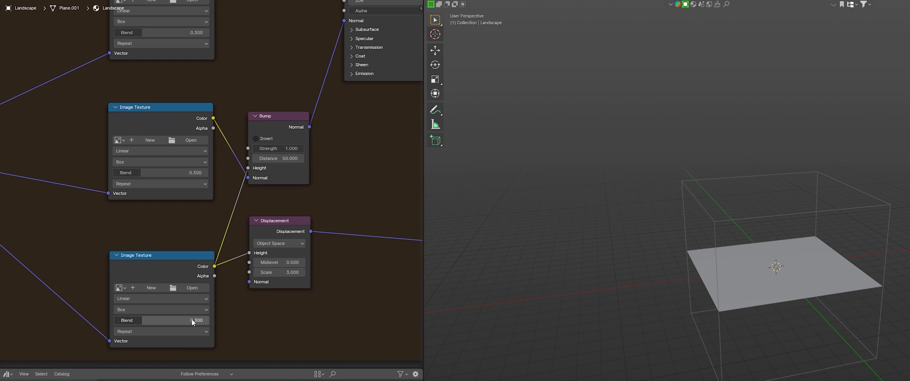
pyautogui.moveTo(286, 104); pyautogui.dragTo(420, 52, button='middle')
pyautogui.moveTo(181, 158); pyautogui.dragTo(258, 157, button='middle')
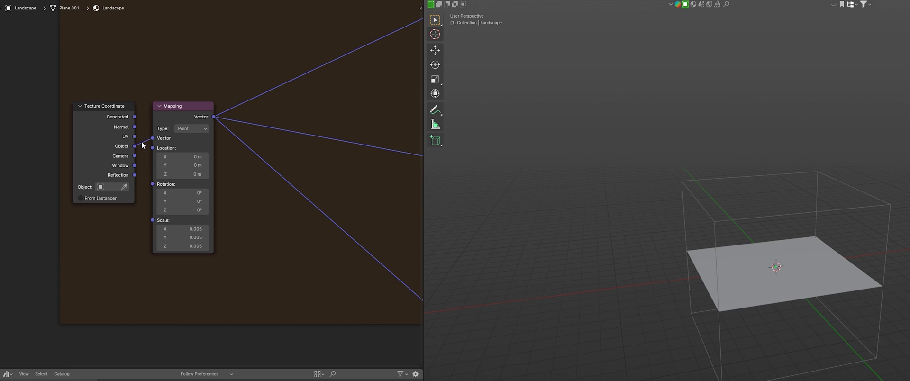
pyautogui.keyDown('ctrl'); pyautogui.hscroll(10, 242, 166); pyautogui.keyUp('ctrl')
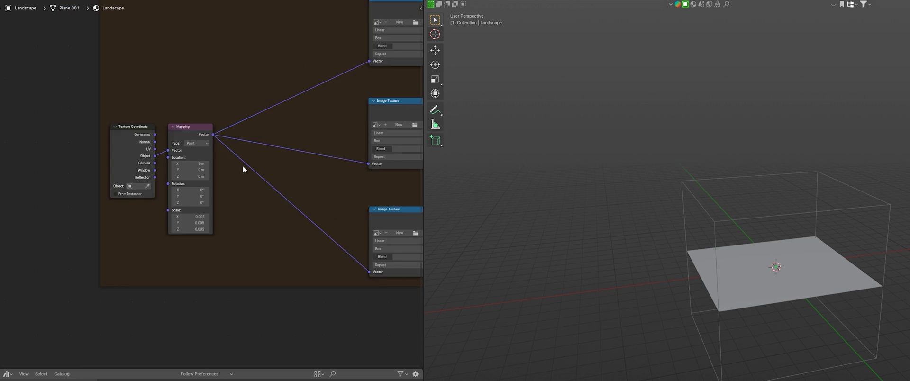
pyautogui.moveTo(331, 141); pyautogui.dragTo(199, 200, button='middle')
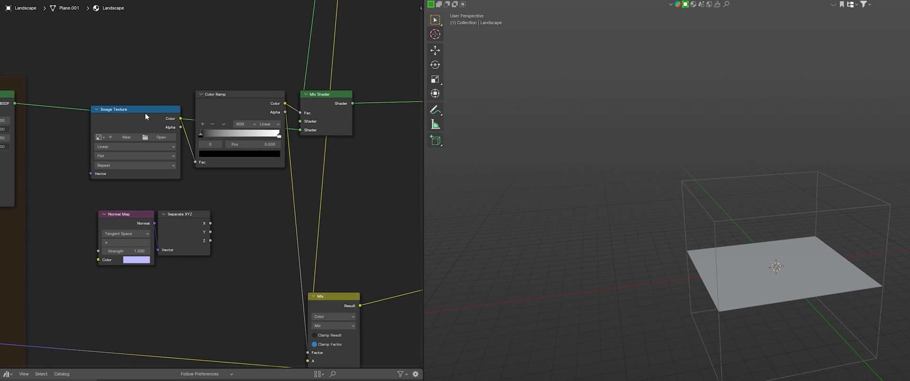
# - Examine the mask nodes that blend the rock with the grass, including the Normal Map and Separate XYZ pair
pyautogui.moveTo(145, 113); pyautogui.dragTo(145, 98)
pyautogui.moveTo(306, 121); pyautogui.dragTo(254, 22, button='middle')
pyautogui.click(287, 203)
pyautogui.moveTo(318, 171); pyautogui.dragTo(413, 155, button='middle')
pyautogui.rightClick(313, 111)
pyautogui.moveTo(227, 138); pyautogui.dragTo(149, 212)
# - Examine the beige texture layer and how the last Mix Shader combines it and feeds the Material Output
pyautogui.scroll(-8, 223, 132)
pyautogui.moveTo(300, 118); pyautogui.dragTo(271, 161, button='middle')
pyautogui.scroll(4, 272, 161)
pyautogui.scroll(-5, 328, 240)
pyautogui.moveTo(329, 240); pyautogui.dragTo(233, 150, button='middle')
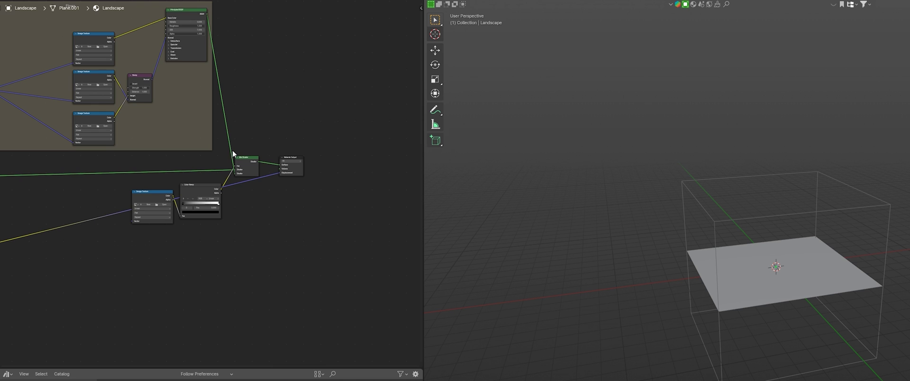
pyautogui.scroll(4, 263, 172)
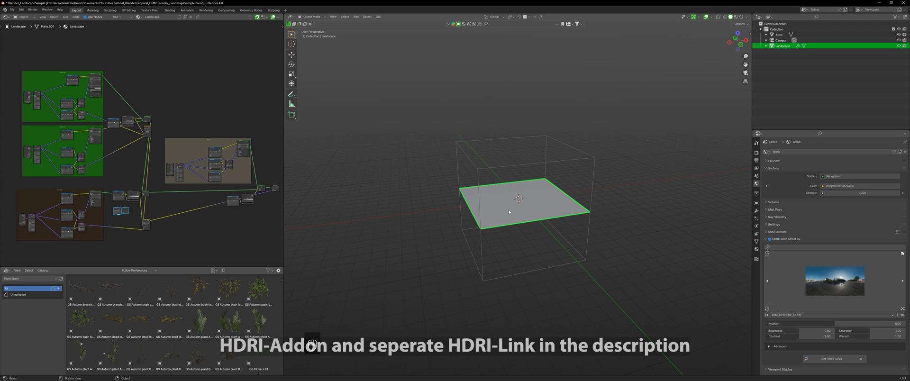
# - Inspect the Landscape plane's dense mesh in Edit Mode and return to Object Mode
pyautogui.scroll(5, 523, 230)
pyautogui.scroll(-3, 554, 215)
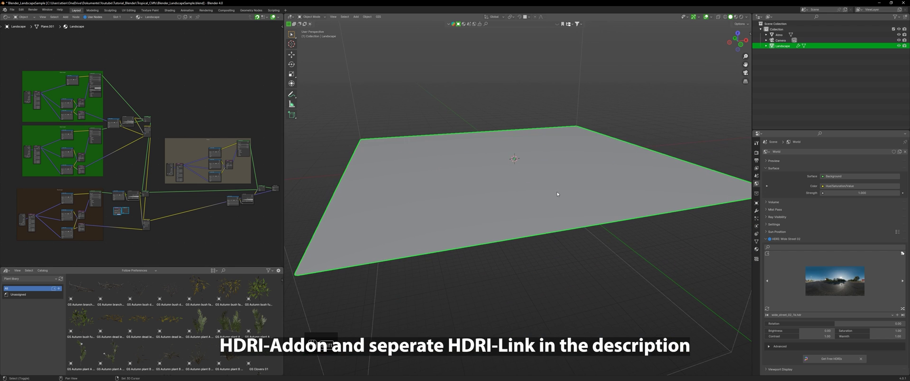
pyautogui.press('Tab')
pyautogui.moveTo(557, 192)
pyautogui.mouseDown(button='middle')
pyautogui.moveTo(528, 217)
pyautogui.moveTo(560, 199)
pyautogui.mouseUp(button='middle')
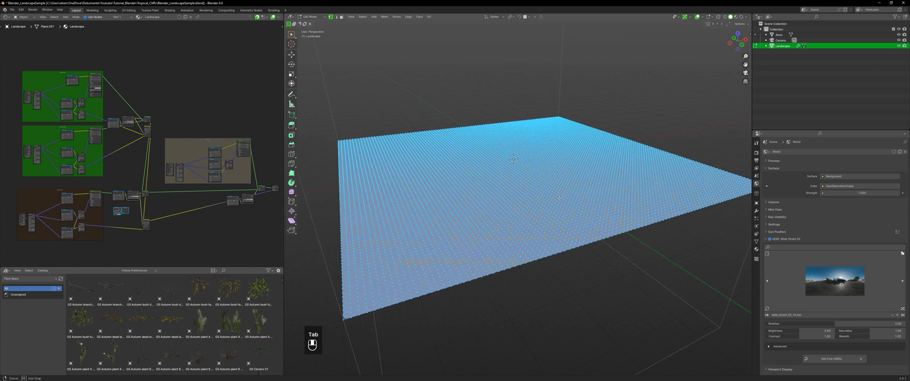
pyautogui.press('Tab')
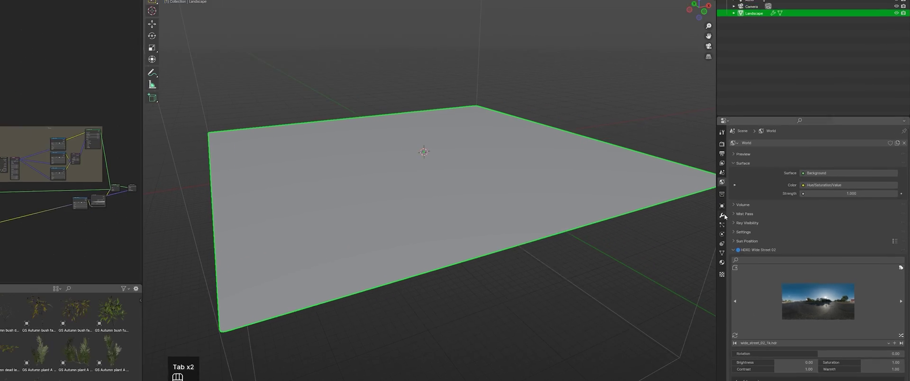
# - Examine the Landscape's Subdivision and Displace modifiers and the surrounding cube's Volume Scatter material
pyautogui.click(756, 211)
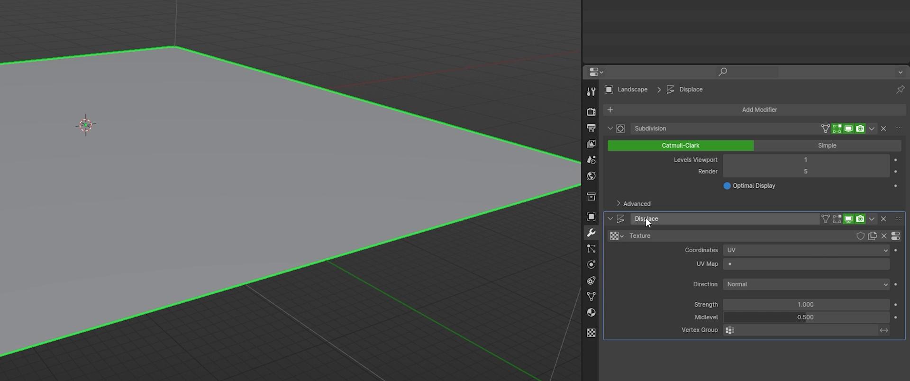
pyautogui.click(733, 253)
pyautogui.click(738, 300)
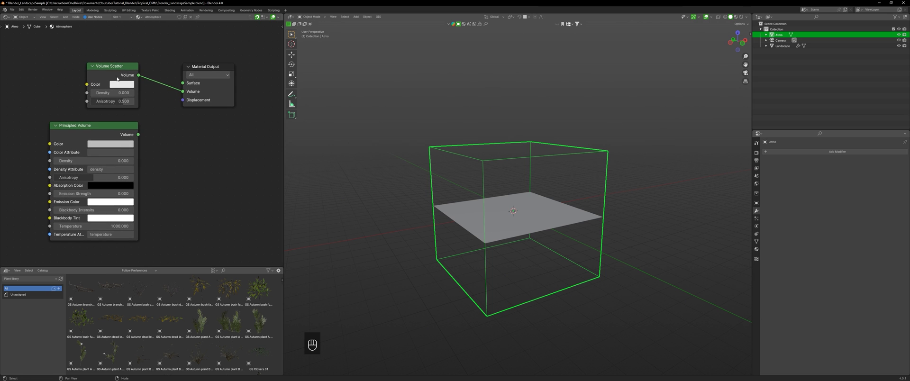
pyautogui.click(330, 155)
pyautogui.keyDown('ctrl'); pyautogui.keyDown('shift'); pyautogui.click(95, 125); pyautogui.keyUp('shift'); pyautogui.keyUp('ctrl')
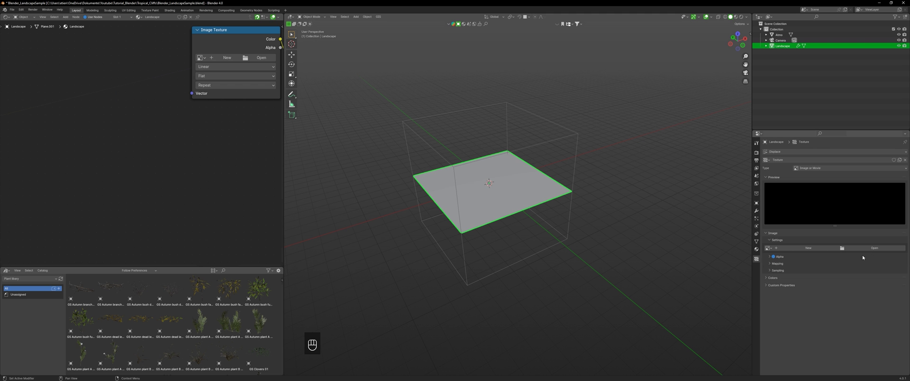
# - Load a height map image into the Landscape's displacement texture and set the Displace modifier's strength to 400
pyautogui.click(872, 248)
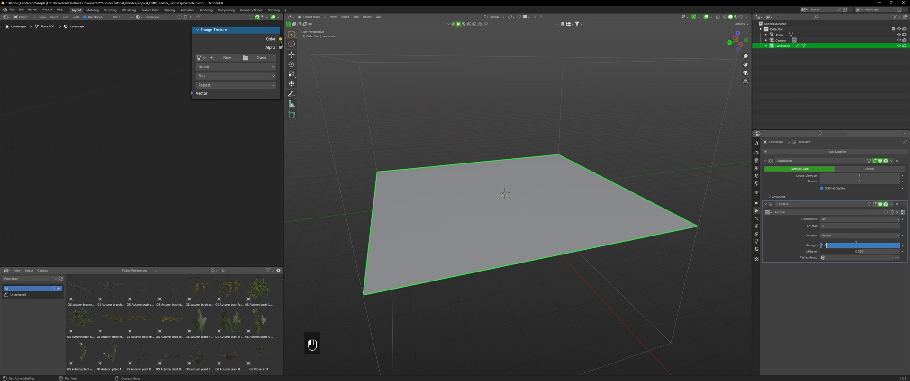
pyautogui.click(857, 243)
pyautogui.write('400')
pyautogui.press('Return')
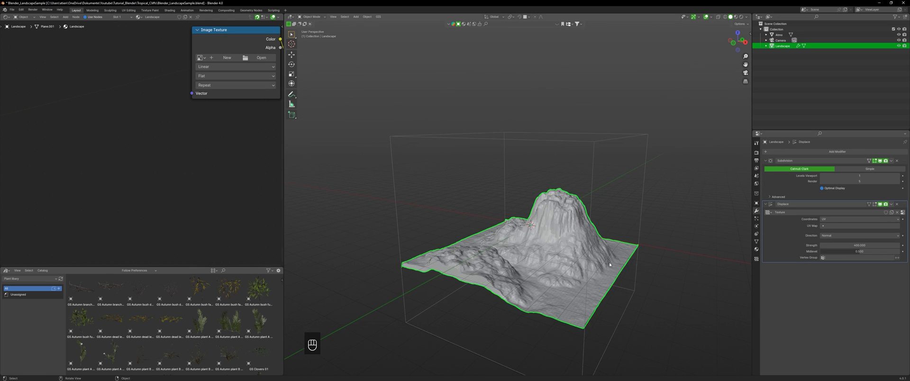
# - Scale the displaced Landscape along the X axis and along the Y axis
pyautogui.scroll(5, 630, 199)
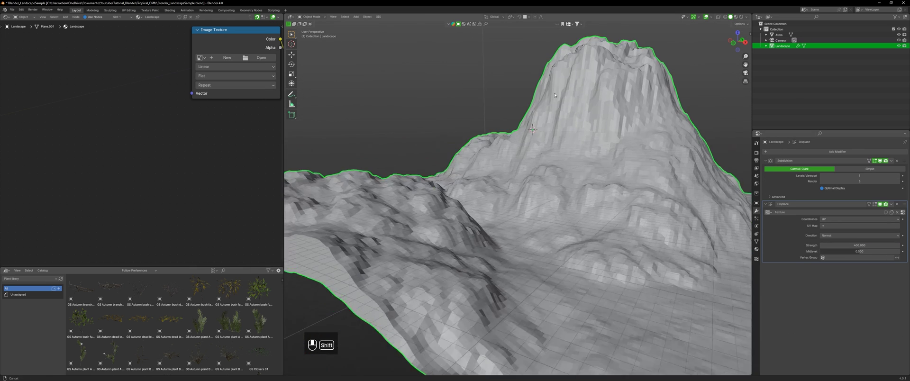
pyautogui.moveTo(630, 199); pyautogui.dragTo(632, 164, button='middle')
pyautogui.press('s')
pyautogui.press('x')
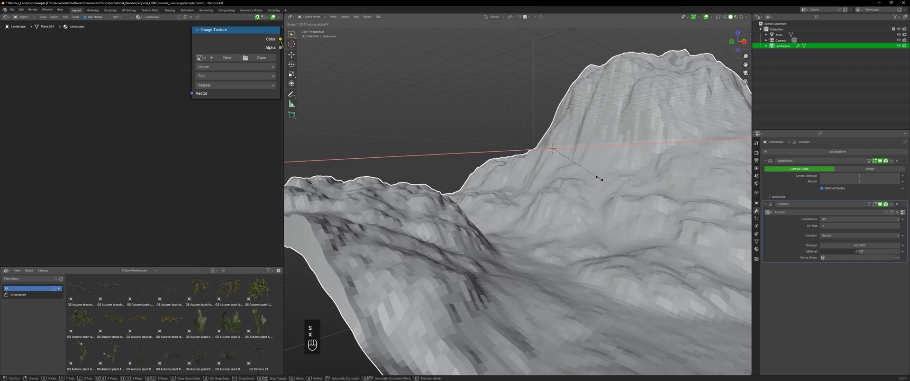
pyautogui.press('s')
pyautogui.press('y')
pyautogui.click(621, 190)
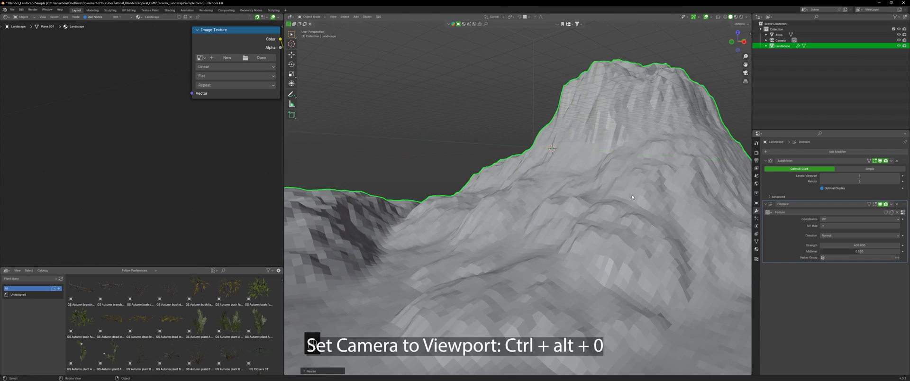
# - Frame the mountain, align the camera to the current view, and set the transform orientation to Local
pyautogui.moveTo(564, 174)
pyautogui.mouseDown(button='middle')
pyautogui.moveTo(605, 185)
pyautogui.moveTo(557, 178)
pyautogui.moveTo(587, 166)
pyautogui.moveTo(548, 169)
pyautogui.mouseUp(button='middle')
pyautogui.press('ctrl+alt+KP_0')
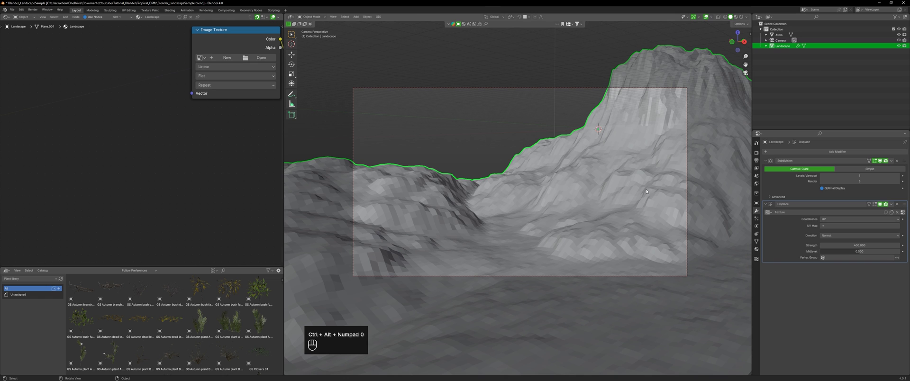
pyautogui.click(494, 16)
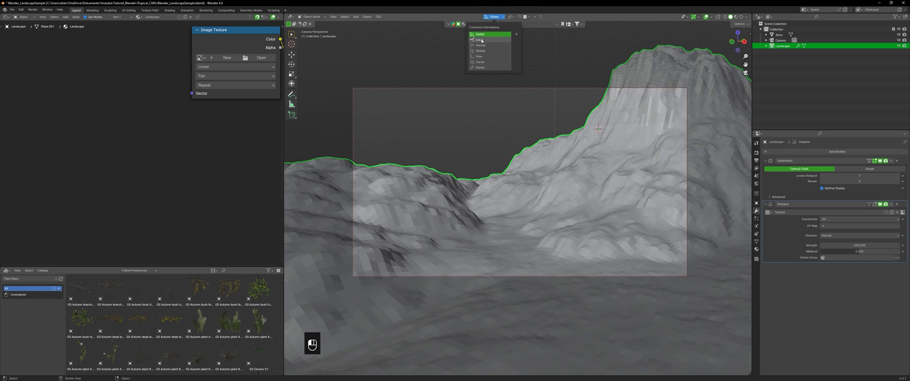
pyautogui.click(482, 41)
pyautogui.press('r')
pyautogui.press('x')
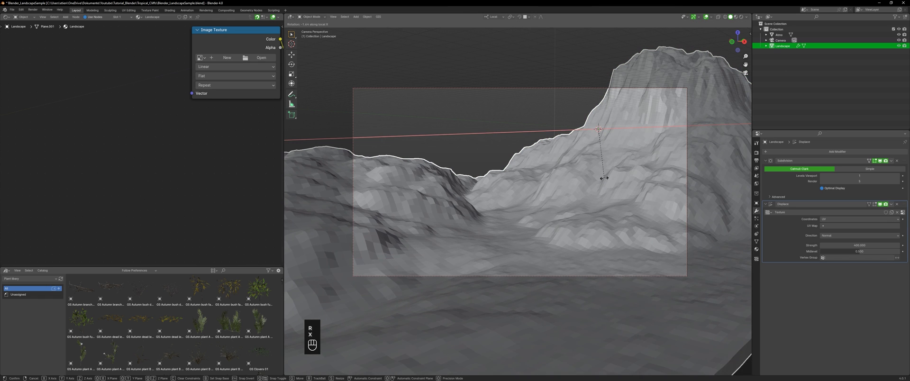
pyautogui.rightClick(605, 180)
# - Tilt the camera upward about its local X axis and move it along its Z axis to frame the mountain
pyautogui.click(780, 40)
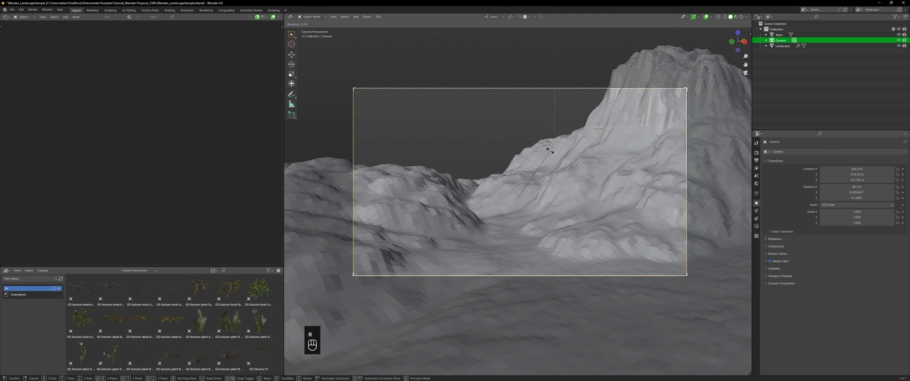
pyautogui.press('r')
pyautogui.press('x')
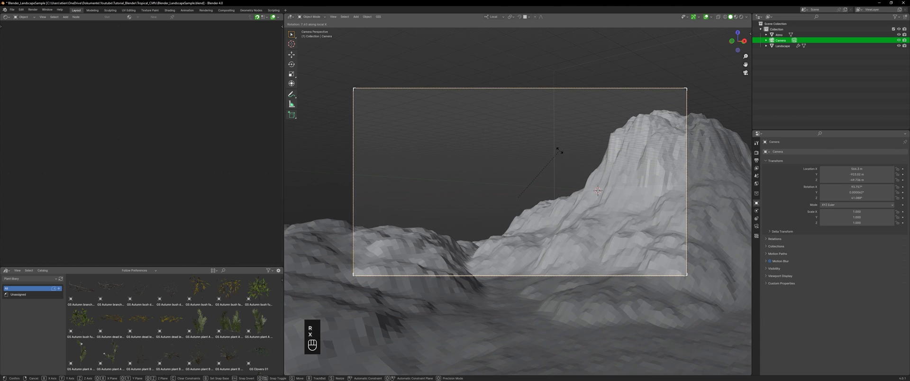
pyautogui.click(562, 147)
pyautogui.press('g')
pyautogui.press('z')
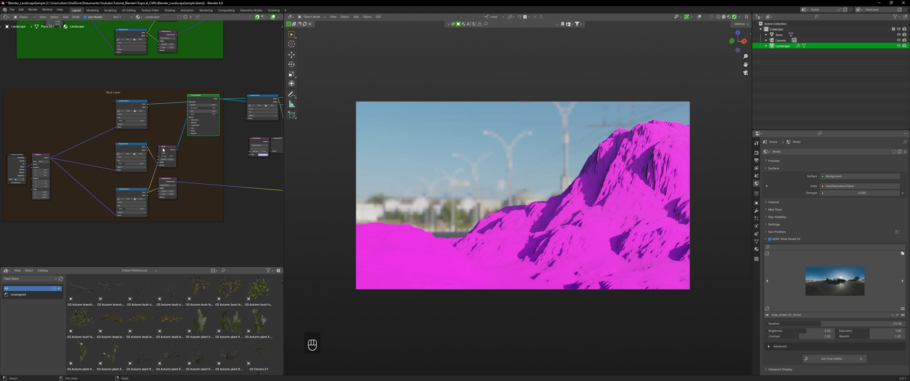
# - Load the Layered Rock Cliff 4K albedo image into the Rock Layer's base color Image Texture node
pyautogui.scroll(3, 163, 149)
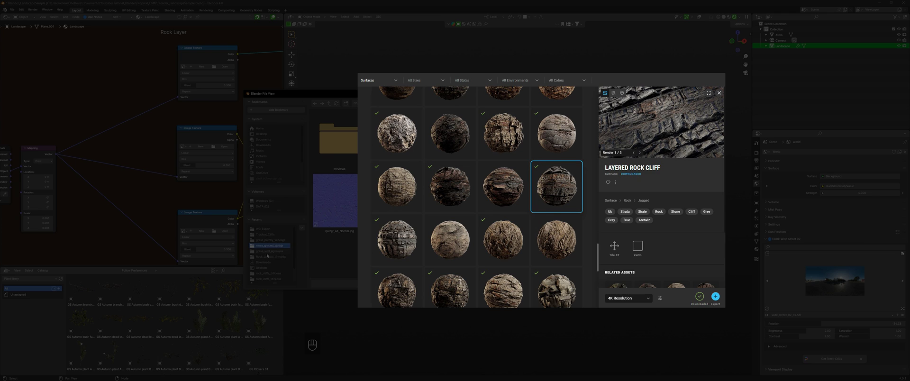
pyautogui.click(268, 251)
pyautogui.click(268, 257)
pyautogui.click(268, 260)
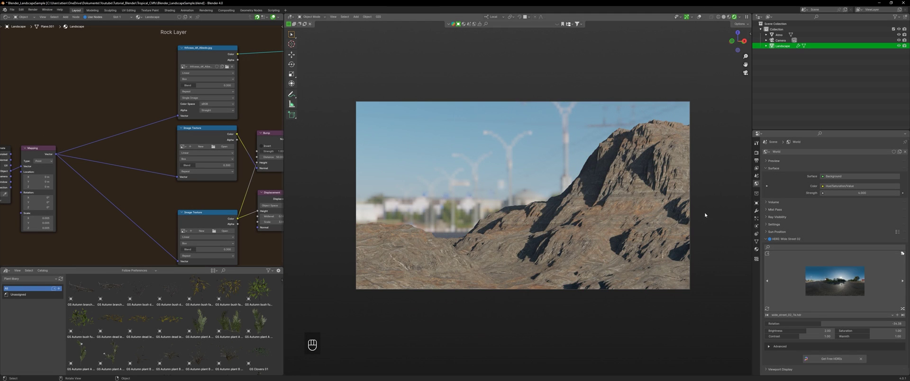
# - Load the layered rock 4K displacement image into the Rock Layer's height Image Texture node and set the Bump distance to 80
pyautogui.moveTo(142, 213); pyautogui.dragTo(132, 167, button='middle')
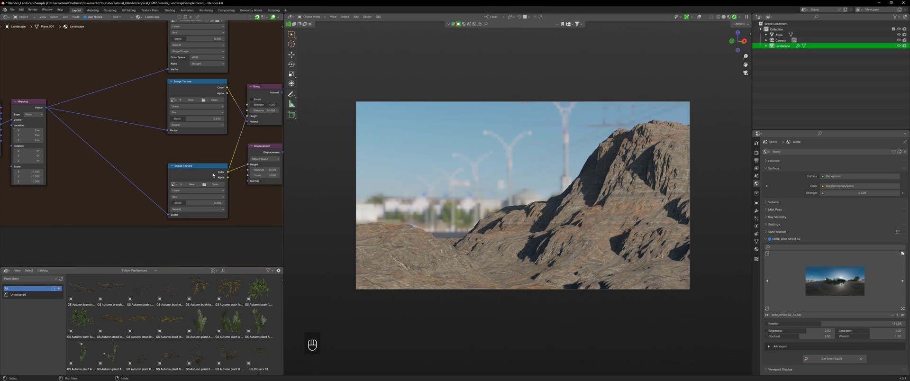
pyautogui.click(215, 184)
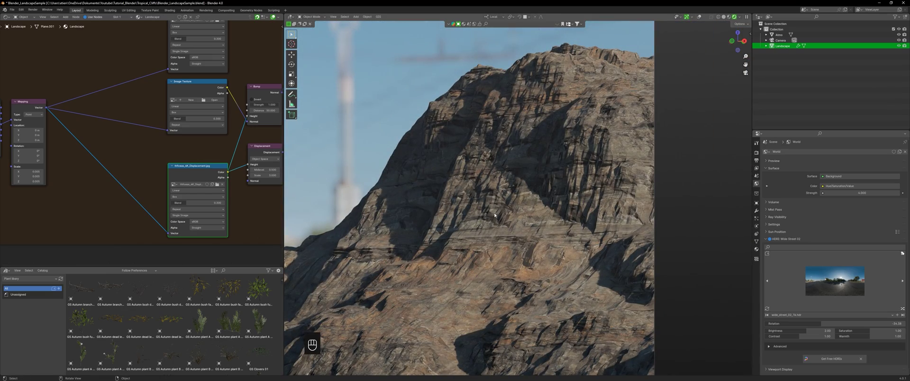
pyautogui.moveTo(243, 181); pyautogui.dragTo(185, 179, button='middle')
pyautogui.click(215, 109)
pyautogui.write('80')
pyautogui.press('Return')
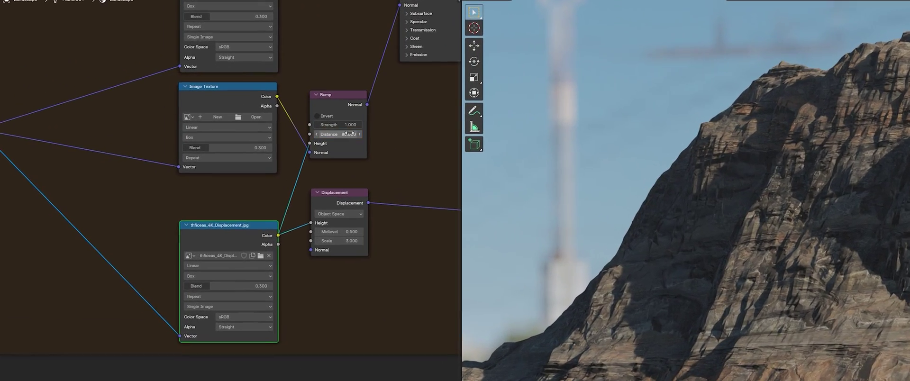
# - Set the Rock Layer's Mapping scale to 0.008 on all three axes
pyautogui.scroll(-2, 218, 192)
pyautogui.moveTo(216, 192); pyautogui.dragTo(374, 184, button='middle')
pyautogui.scroll(3, 225, 191)
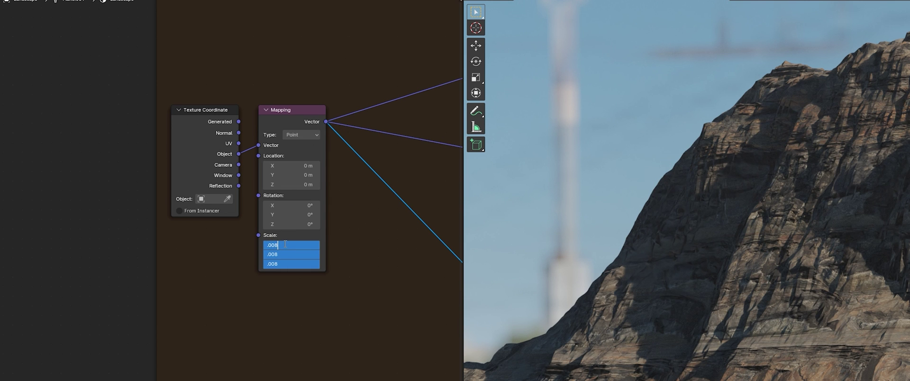
# - Disconnect the empty middle Image Texture's color from the Normal input of the Rock Layer's Bump node
pyautogui.scroll(-5, 284, 244)
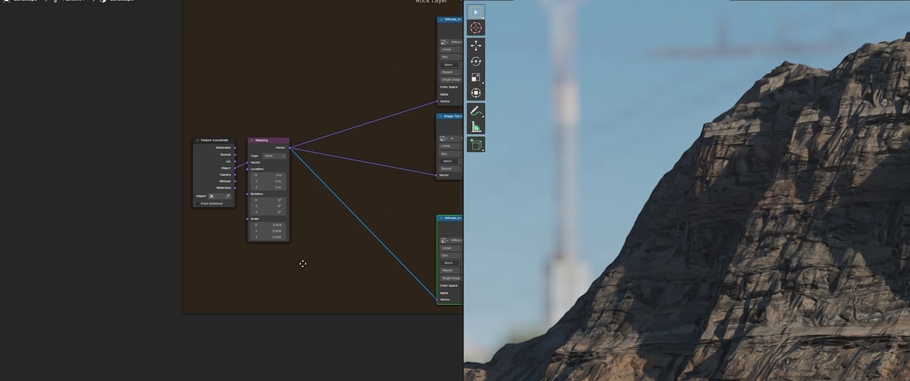
pyautogui.moveTo(303, 263); pyautogui.dragTo(59, 278, button='middle')
pyautogui.scroll(6, 292, 169)
pyautogui.moveTo(308, 179); pyautogui.dragTo(252, 209, button='middle')
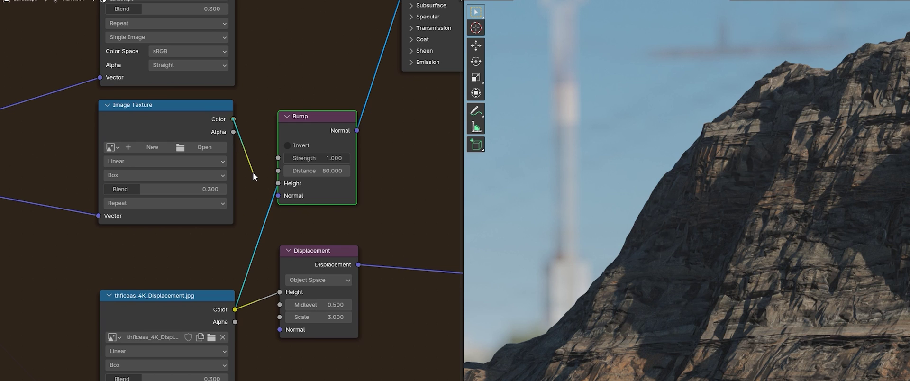
pyautogui.moveTo(253, 174); pyautogui.dragTo(253, 173)
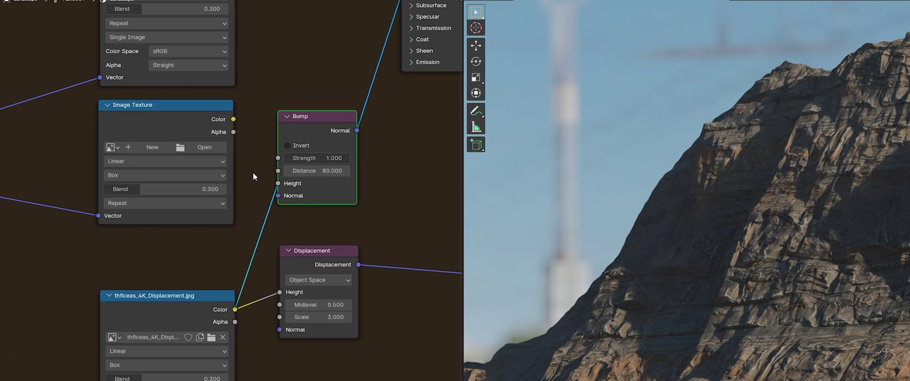
# - Load the base color and displacement images into the upper Grass Layer and set the displacement map's color space to Non-Color
pyautogui.scroll(-4, 721, 240)
pyautogui.keyDown('shift'); pyautogui.moveTo(669, 298); pyautogui.dragTo(877, 262, button='middle'); pyautogui.keyUp('shift')
pyautogui.scroll(-4, 236, 202)
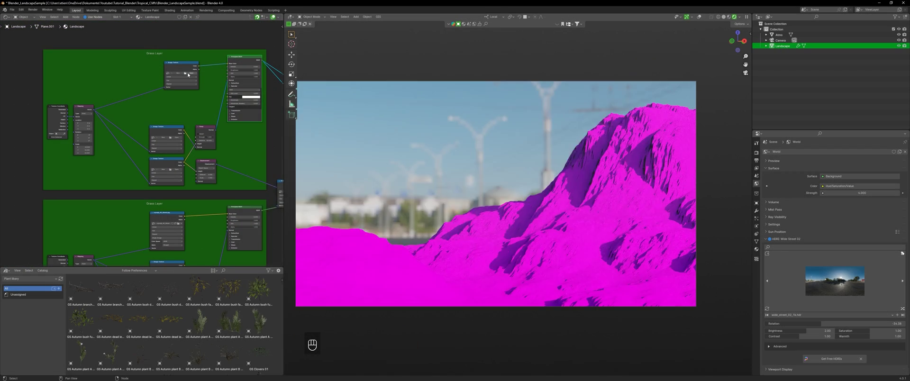
pyautogui.click(188, 74)
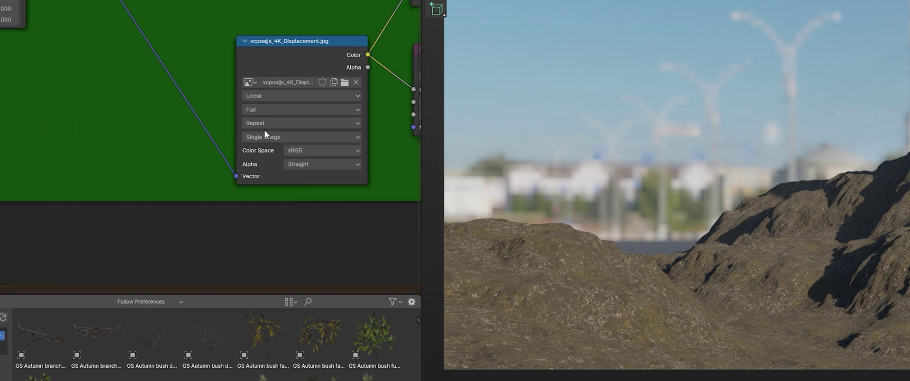
pyautogui.click(310, 150)
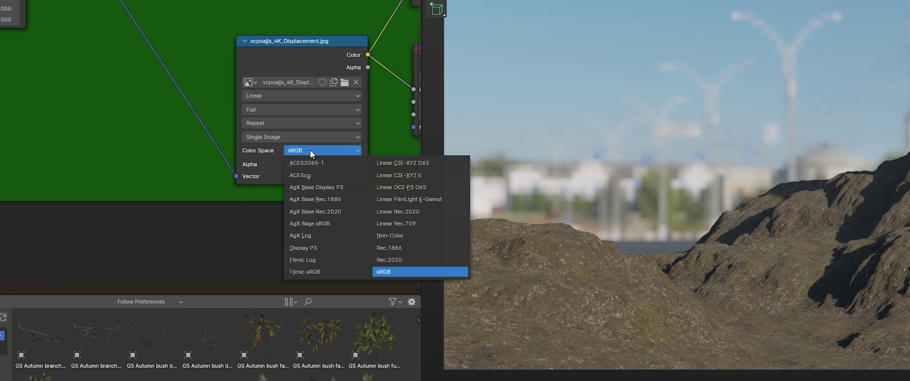
pyautogui.click(378, 236)
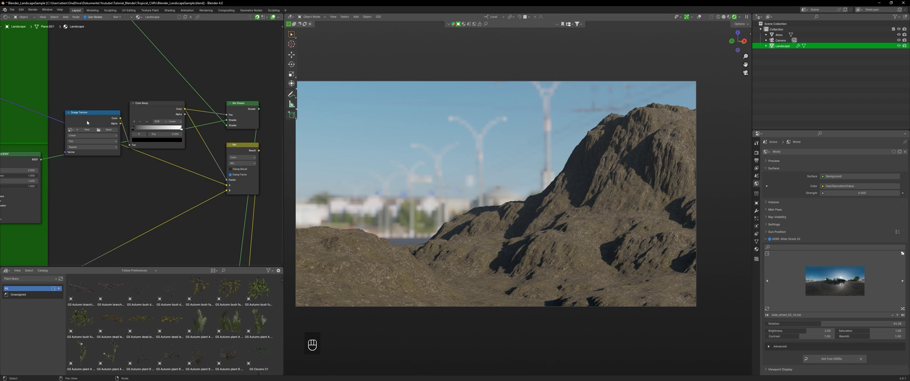
# - Load YT_Tut_Splat Map_0_0_0.png as the mask between the two grass layers, set it to Non-Color, and preview the mask and mixed shader
pyautogui.click(108, 130)
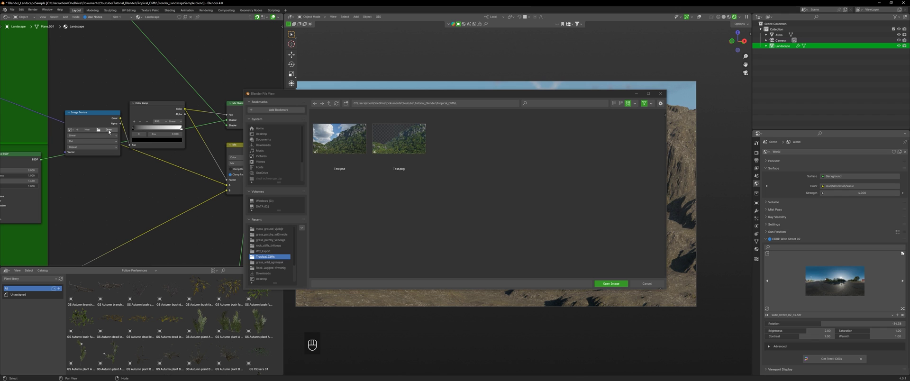
pyautogui.click(262, 251)
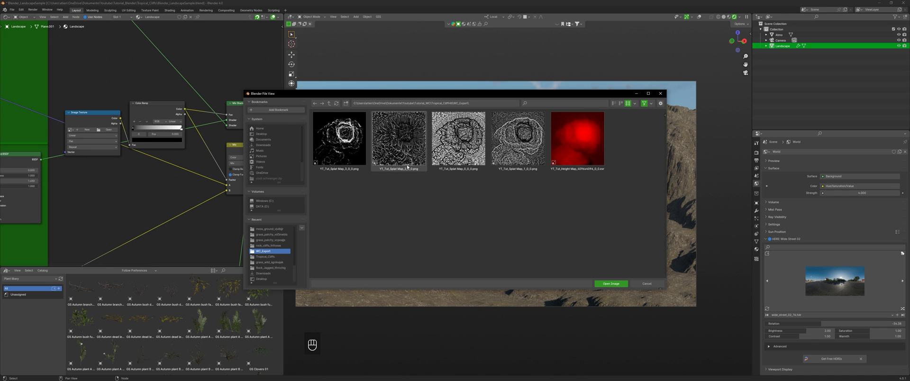
pyautogui.doubleClick(464, 145)
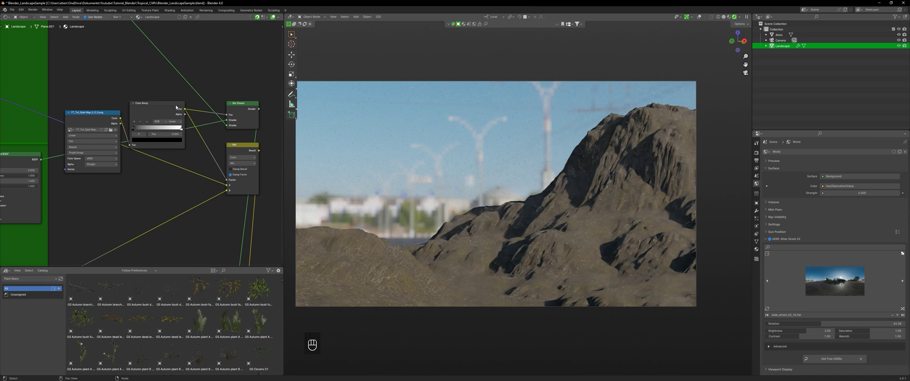
pyautogui.keyDown('ctrl'); pyautogui.keyDown('shift'); pyautogui.click(160, 105); pyautogui.keyUp('shift'); pyautogui.keyUp('ctrl')
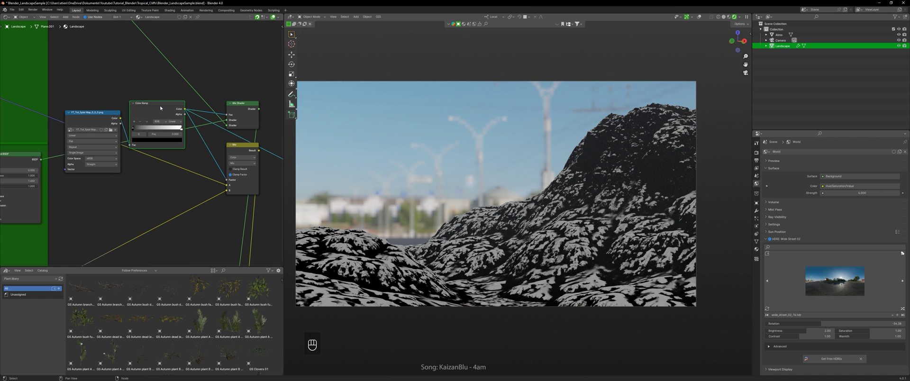
pyautogui.click(97, 158)
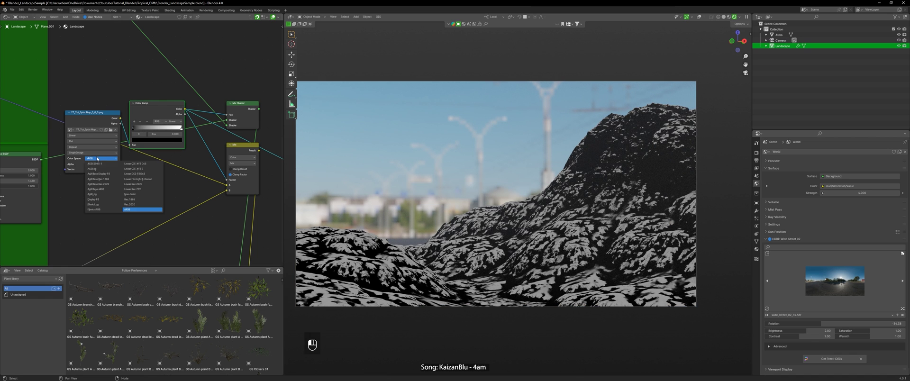
pyautogui.click(128, 195)
pyautogui.scroll(-1, 220, 101)
pyautogui.keyDown('ctrl'); pyautogui.keyDown('shift'); pyautogui.click(221, 101); pyautogui.keyUp('shift'); pyautogui.keyUp('ctrl')
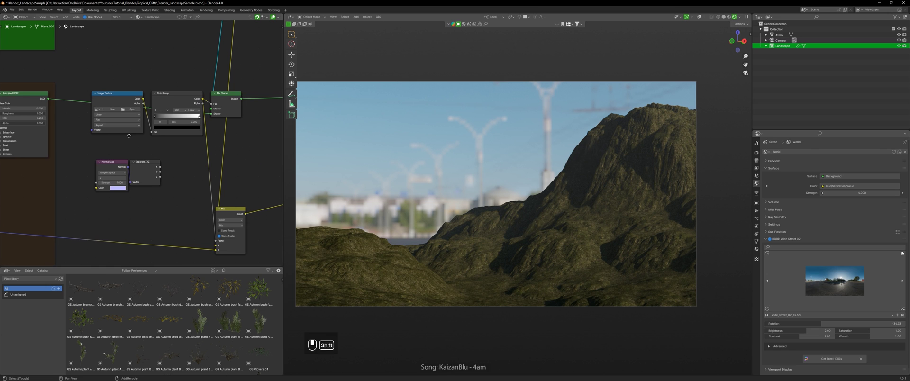
# - Load YT_Tut_Splat Map_3_0_0.png into the grass and rock mask's Image Texture, set it to Non-Color, and preview its Color Ramp
pyautogui.keyDown('ctrl'); pyautogui.keyDown('shift'); pyautogui.click(220, 101); pyautogui.keyUp('shift'); pyautogui.keyUp('ctrl')
pyautogui.click(133, 111)
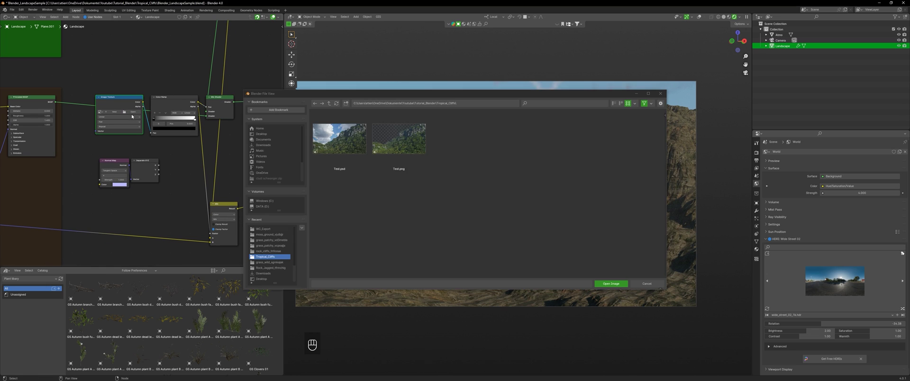
pyautogui.click(261, 229)
pyautogui.doubleClick(345, 148)
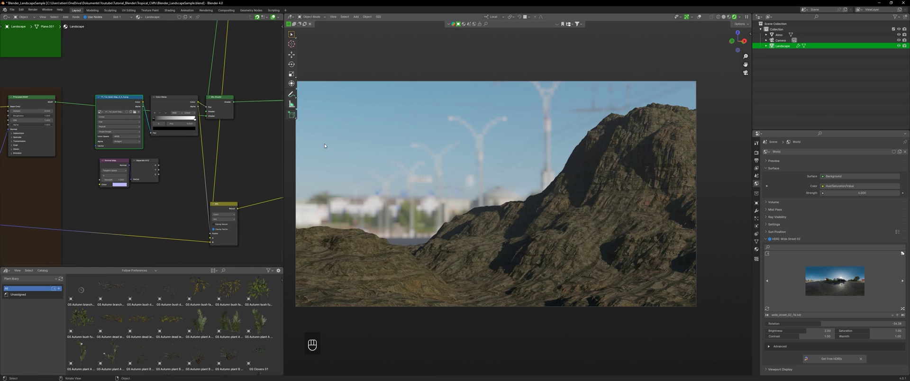
pyautogui.keyDown('ctrl'); pyautogui.keyDown('shift'); pyautogui.click(179, 98); pyautogui.keyUp('shift'); pyautogui.keyUp('ctrl')
pyautogui.scroll(3, 142, 143)
pyautogui.click(116, 131)
pyautogui.click(159, 185)
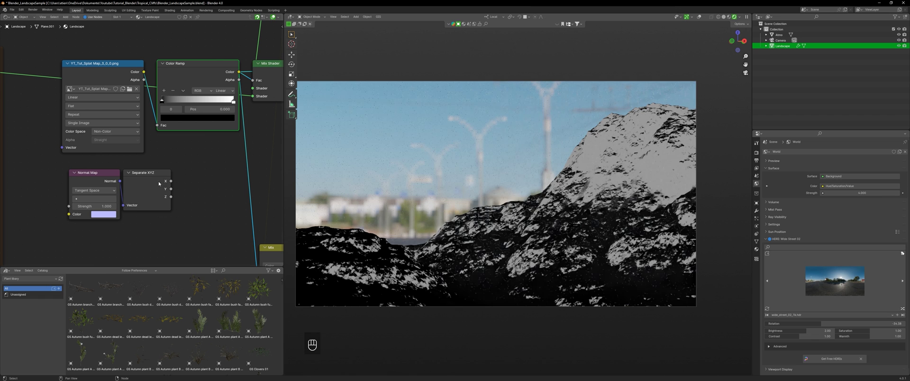
# - Shift the black stop of the grass and rock mask's Color Ramp inward and preview the mixed shader
pyautogui.moveTo(163, 101); pyautogui.dragTo(173, 101)
pyautogui.moveTo(173, 102); pyautogui.dragTo(93, 121, button='middle')
pyautogui.keyDown('ctrl'); pyautogui.keyDown('shift'); pyautogui.click(192, 97); pyautogui.keyUp('shift'); pyautogui.keyUp('ctrl')
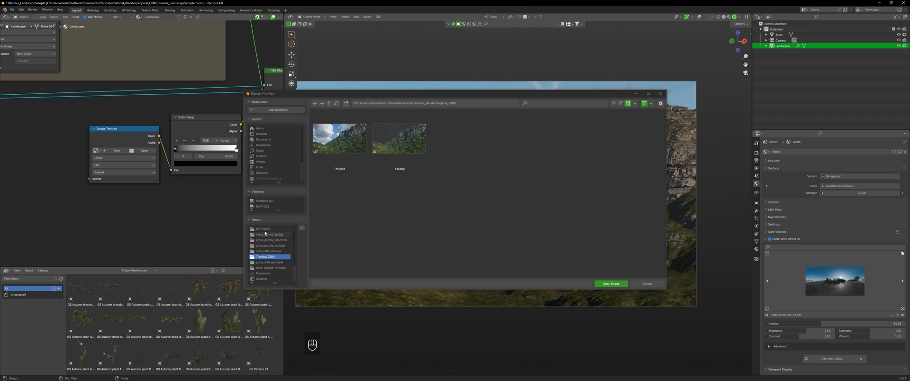
# - Load YT_Tut_Splat Map_2_0_0.png into the last mask's Image Texture, preview its Color Ramp, and set the color space to Non-Color
pyautogui.click(264, 230)
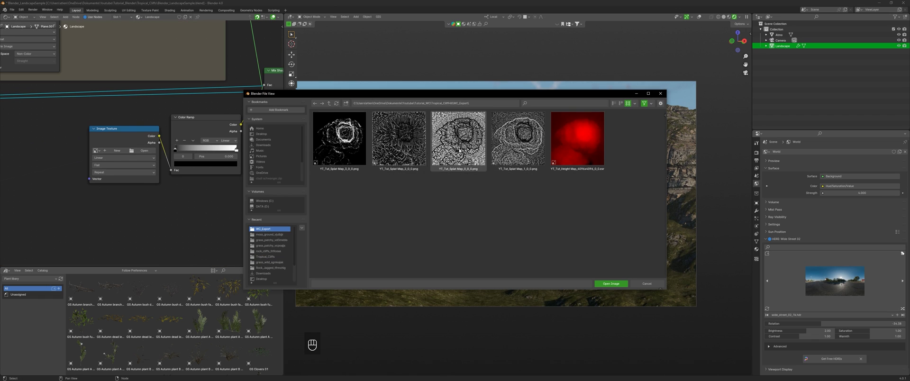
pyautogui.doubleClick(399, 139)
pyautogui.keyDown('ctrl'); pyautogui.keyDown('shift'); pyautogui.click(192, 118); pyautogui.keyUp('shift'); pyautogui.keyUp('ctrl')
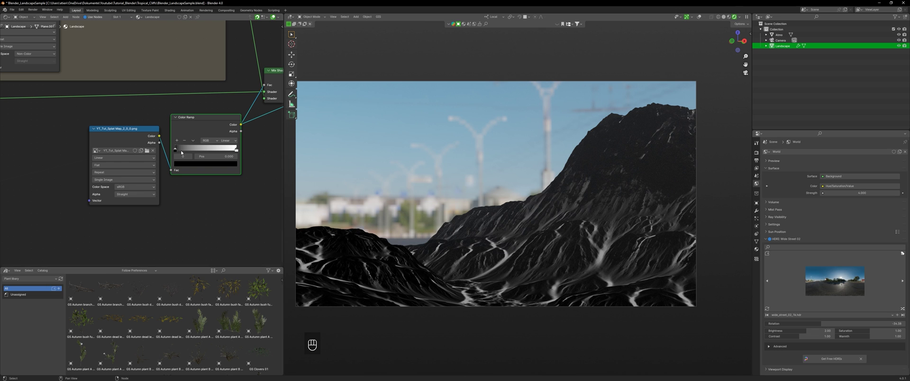
pyautogui.click(135, 187)
pyautogui.click(175, 233)
# - Shift the black stop of the last mask's Color Ramp inward and connect the final Mix Shader to the Material Output
pyautogui.scroll(8, 199, 223)
pyautogui.moveTo(199, 223); pyautogui.dragTo(87, 208, button='middle')
pyautogui.moveTo(90, 140); pyautogui.dragTo(110, 141)
pyautogui.scroll(-3, 85, 200)
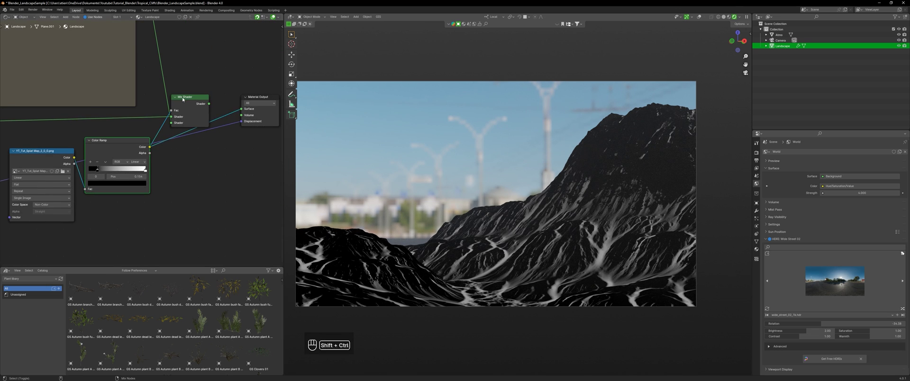
pyautogui.keyDown('ctrl'); pyautogui.keyDown('shift'); pyautogui.click(183, 99); pyautogui.keyUp('shift'); pyautogui.keyUp('ctrl')
# - Select the Atmo cube and connect its Principled Volume node to the Material Output's Volume input in place of Volume Scatter
pyautogui.click(598, 270)
pyautogui.scroll(-15, 237, 183)
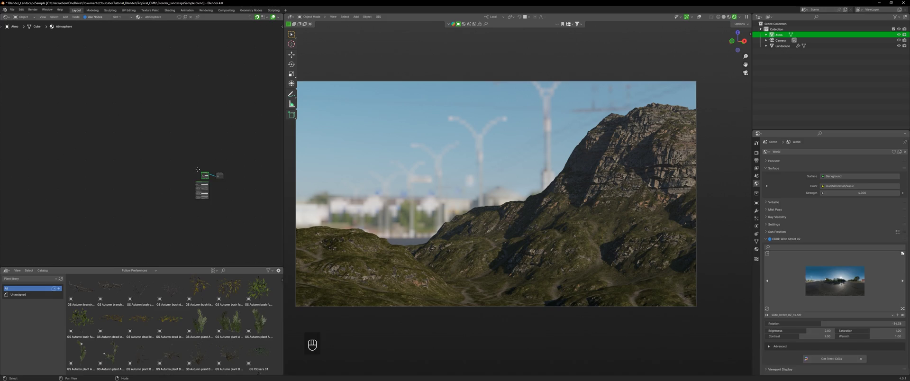
pyautogui.moveTo(197, 169); pyautogui.dragTo(140, 152, button='middle')
pyautogui.scroll(20, 137, 154)
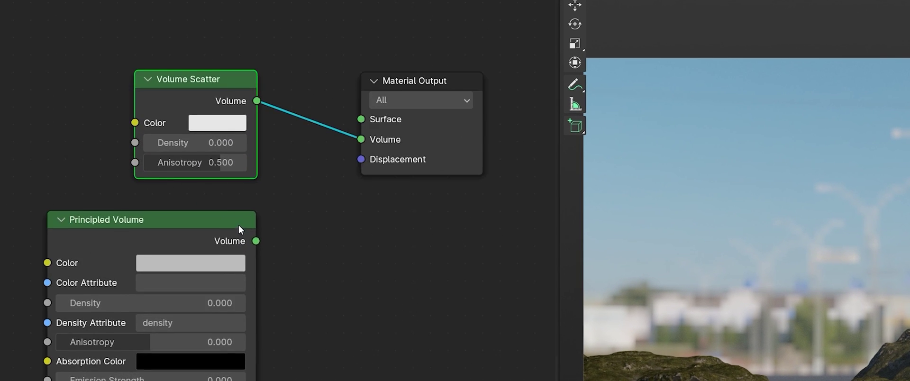
pyautogui.moveTo(239, 230); pyautogui.dragTo(308, 139, button='middle')
pyautogui.scroll(1, 310, 142)
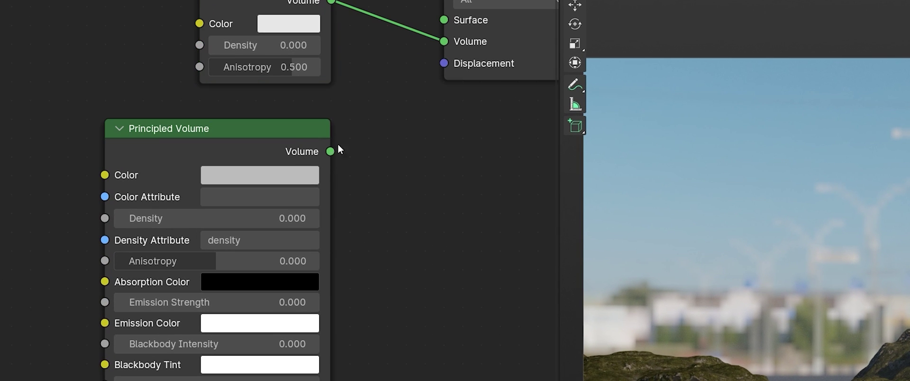
pyautogui.moveTo(338, 147); pyautogui.dragTo(443, 41)
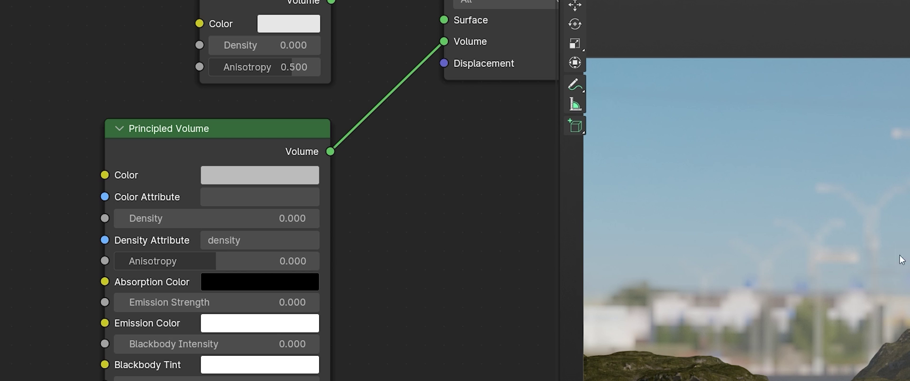
# - Set the Principled Volume's anisotropy to 0.9 and its emission color to light blue with hue 0.582 and saturation 0.807
pyautogui.click(259, 263)
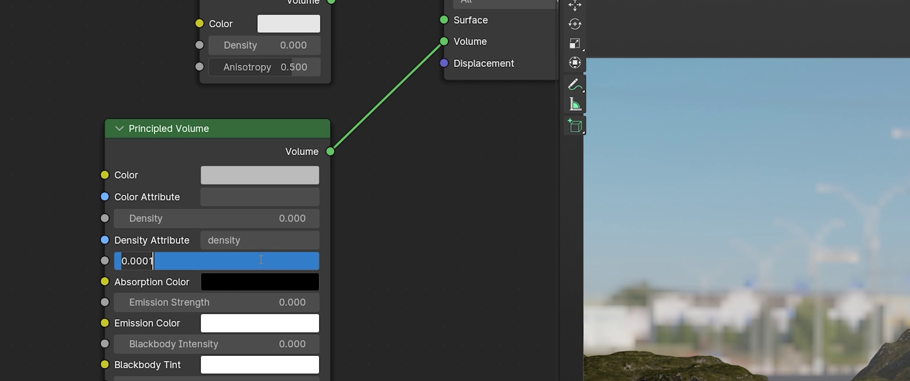
pyautogui.press('Return')
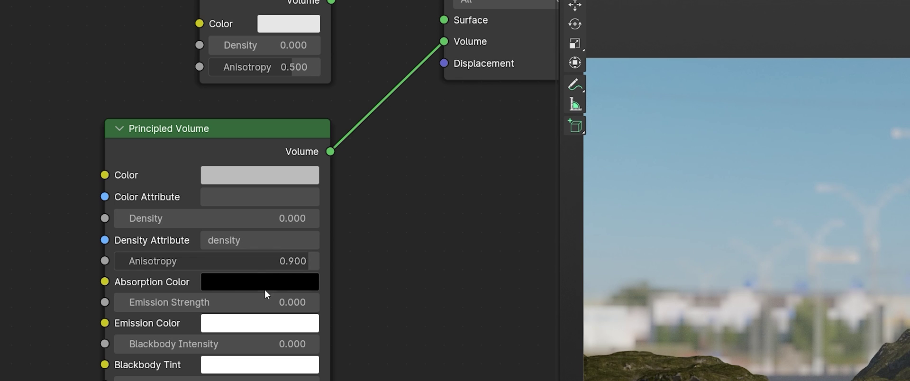
pyautogui.click(256, 327)
pyautogui.click(303, 71)
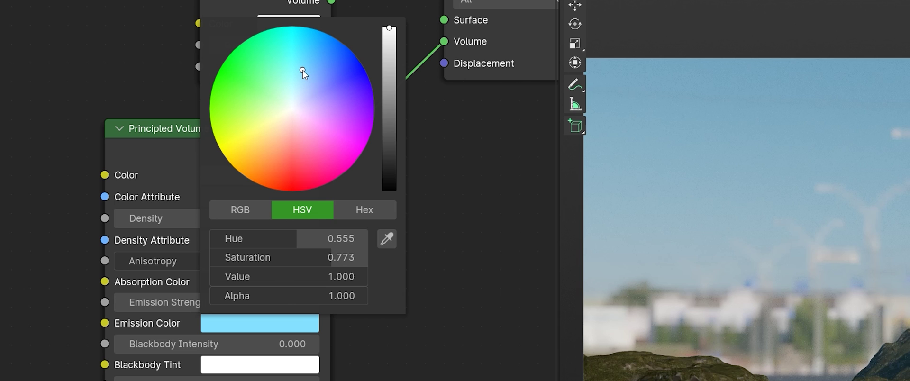
pyautogui.click(309, 69)
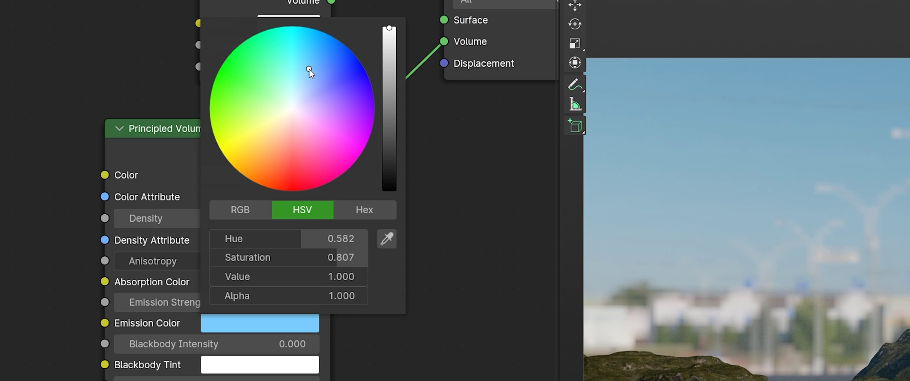
# - Set the Principled Volume's density to 0.0001 and its anisotropy to 0.5
pyautogui.click(241, 216)
pyautogui.write('0.0001')
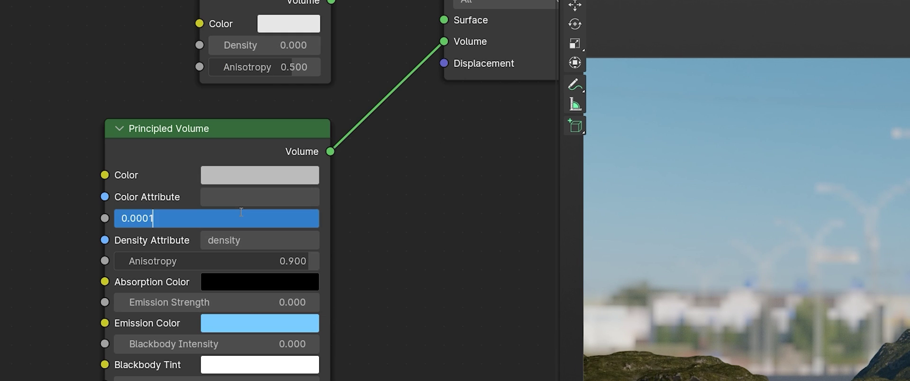
pyautogui.press('Return')
pyautogui.click(258, 260)
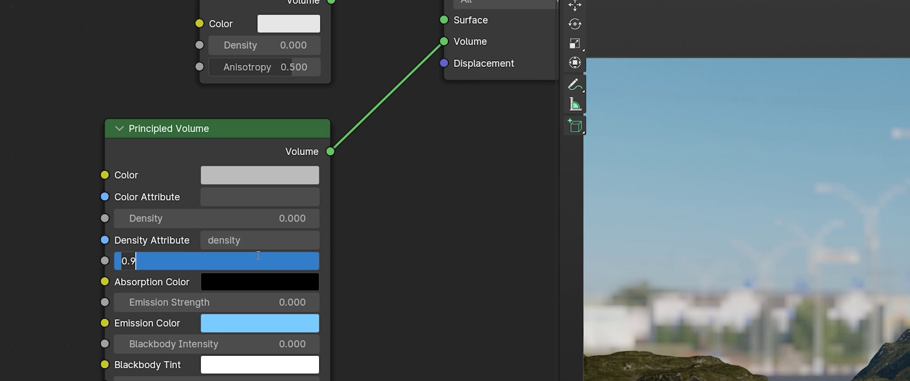
pyautogui.write('0.5')
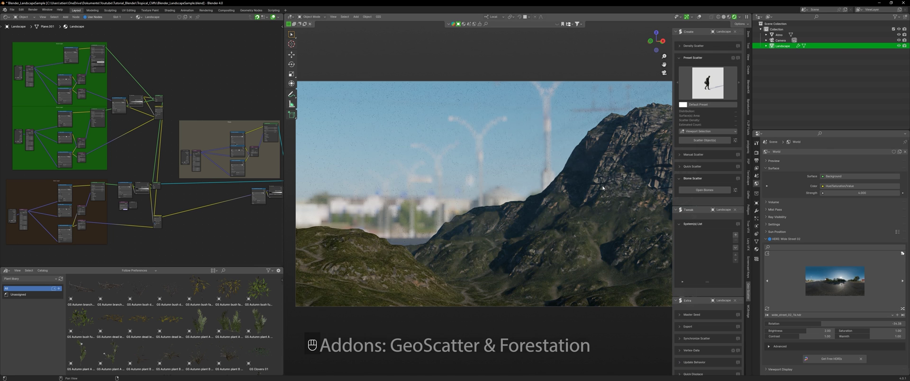
# - Switch the viewport to solid shading, scatter the Forestation-Acer and Forestation-Pecan biomes on the landscape, and select the Forestation-Pecan scatter layer
pyautogui.click(724, 18)
pyautogui.click(694, 191)
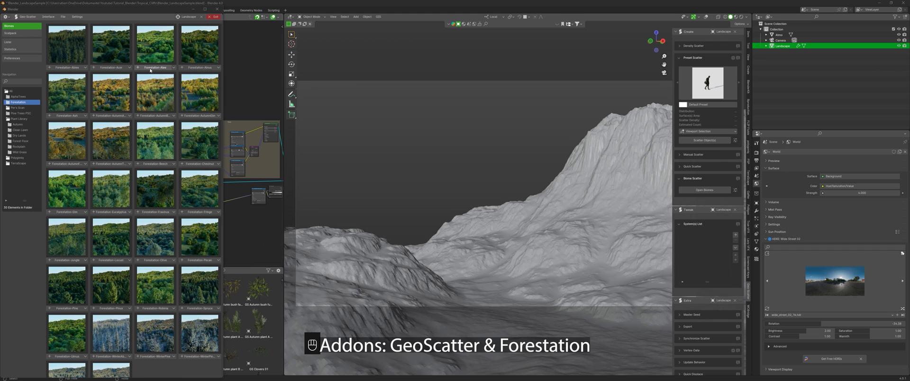
pyautogui.click(116, 68)
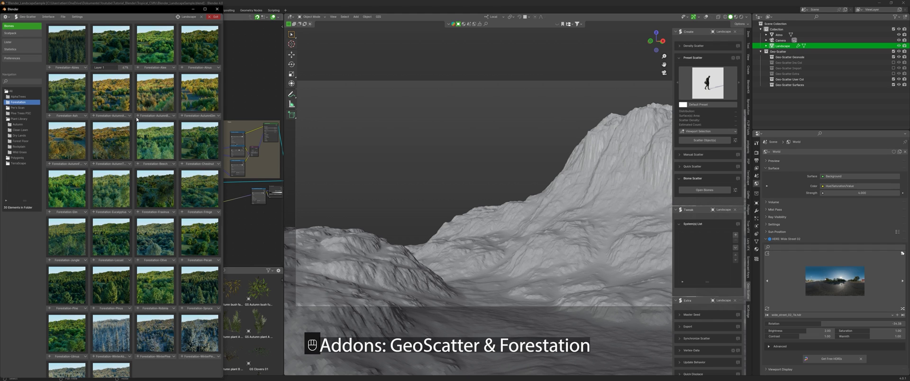
pyautogui.scroll(-1, 145, 201)
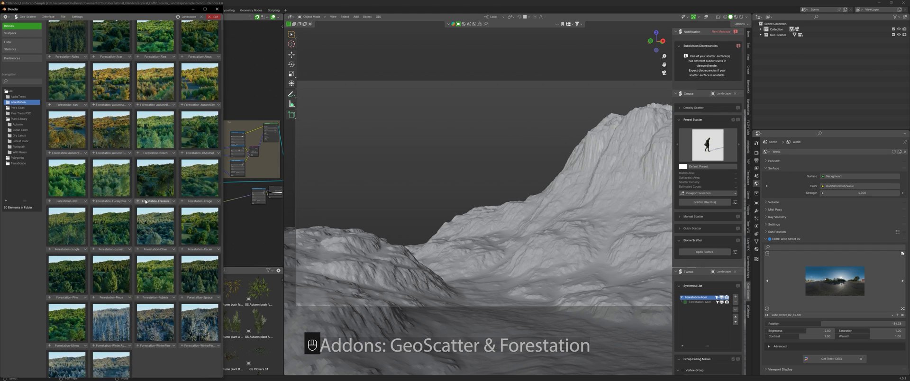
pyautogui.scroll(-3, 145, 201)
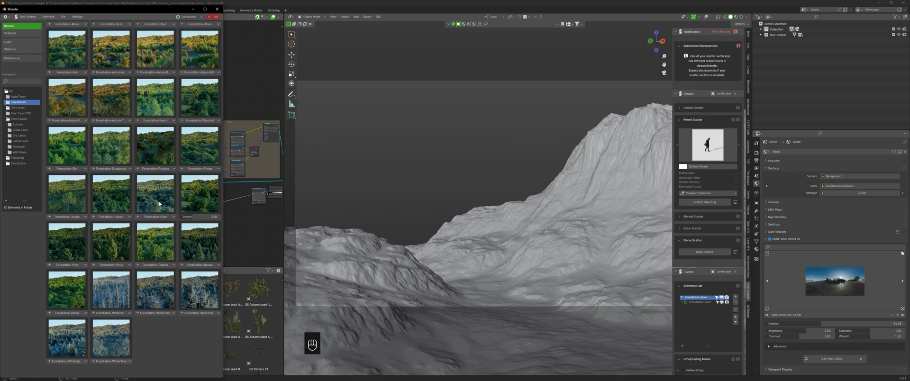
pyautogui.click(699, 314)
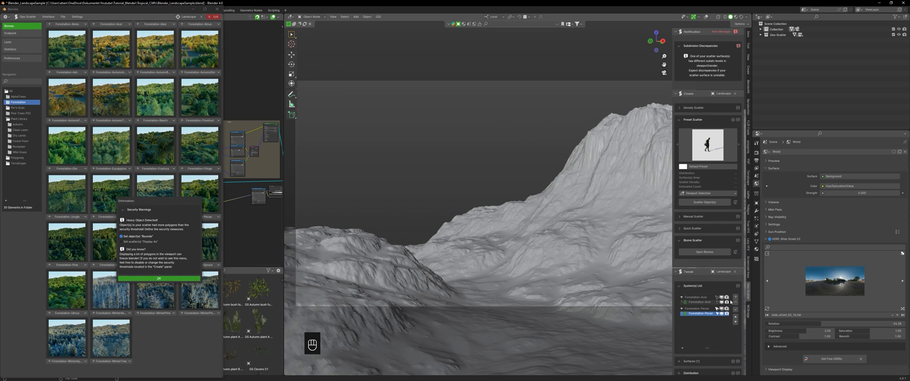
# - Set the Forestation-Pecan scatter's distribution density to 0.05 instances per square metre
pyautogui.scroll(-8, 705, 212)
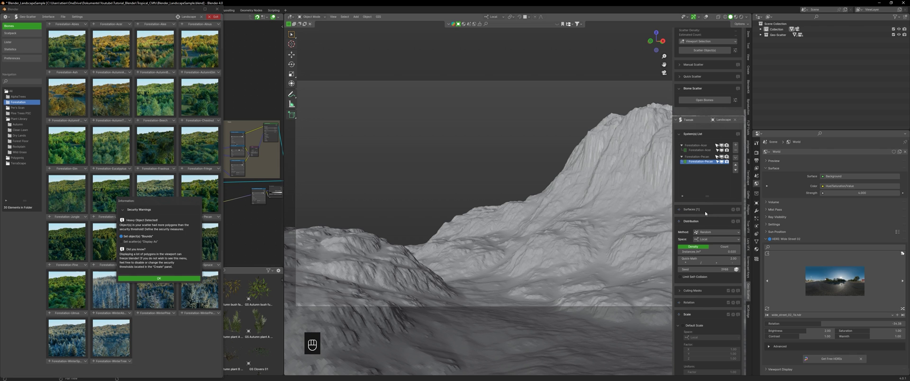
pyautogui.scroll(-4, 713, 252)
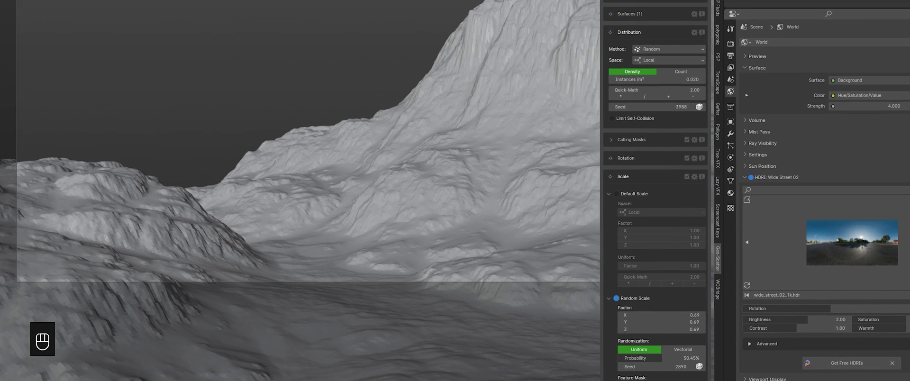
pyautogui.click(685, 97)
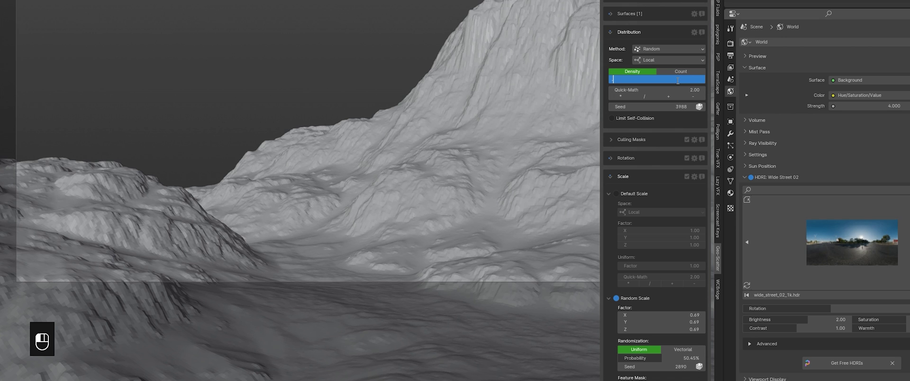
pyautogui.write('.05')
pyautogui.press('Return')
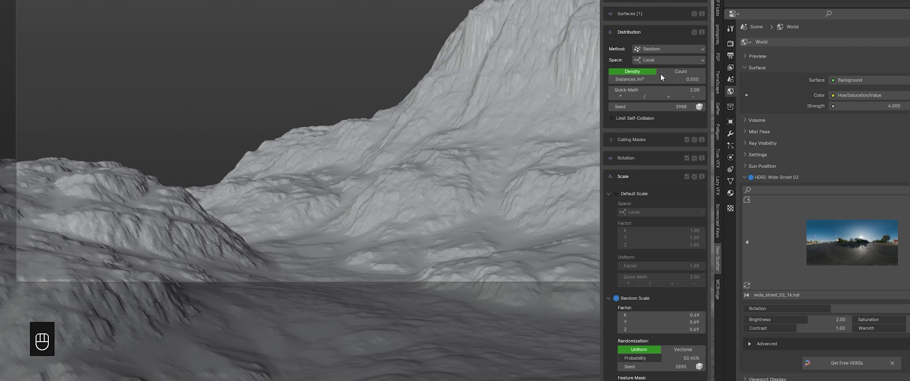
# - Enable the abiotic slope mask for the Forestation-Pecan scatter and set its maximal slope to 25°
pyautogui.scroll(-4, 642, 103)
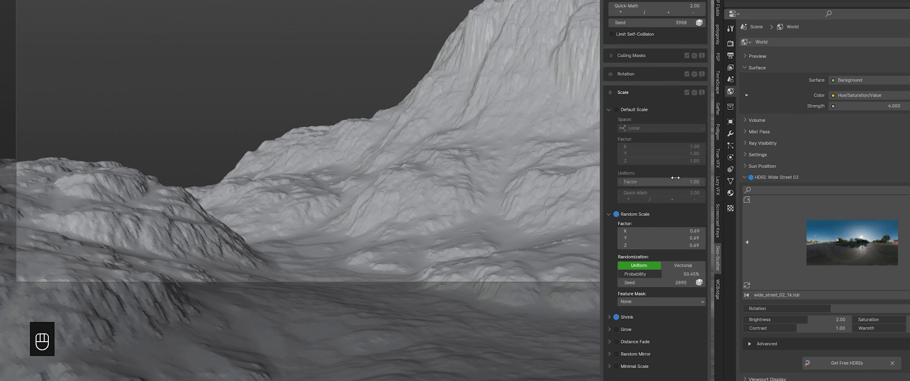
pyautogui.scroll(-13, 616, 133)
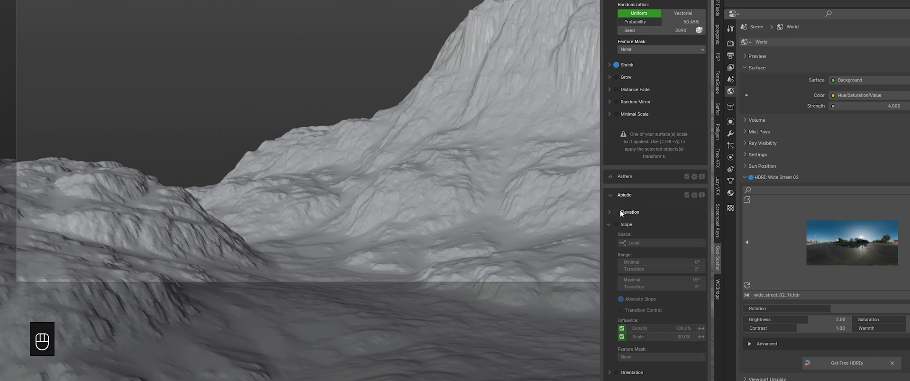
pyautogui.click(616, 225)
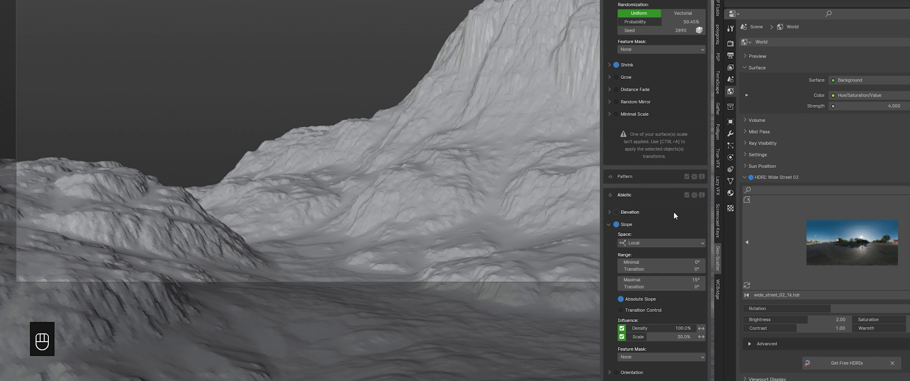
pyautogui.scroll(-8, 673, 212)
pyautogui.doubleClick(682, 129)
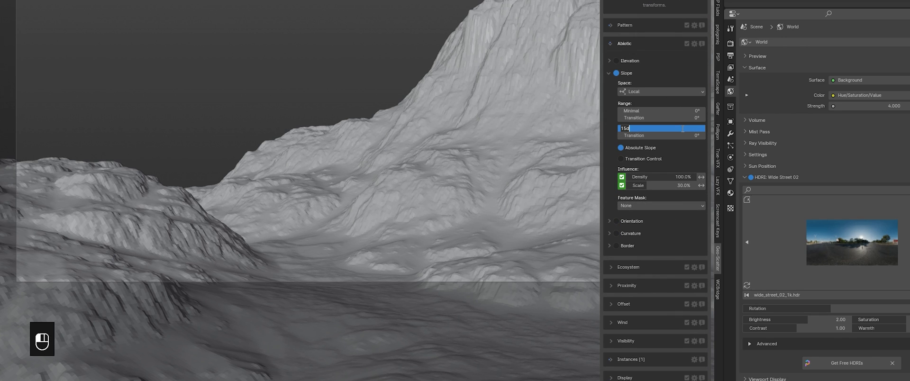
pyautogui.write('25')
pyautogui.press('Return')
# - Enable camera optimization with frustum culling for the Forestation-Pecan scatter, including at render, and set its FOV boost X and Y to 0.1
pyautogui.scroll(-14, 666, 124)
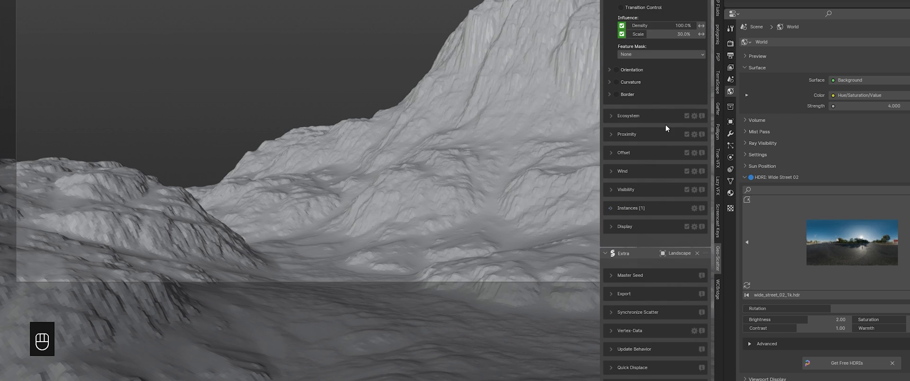
pyautogui.click(637, 72)
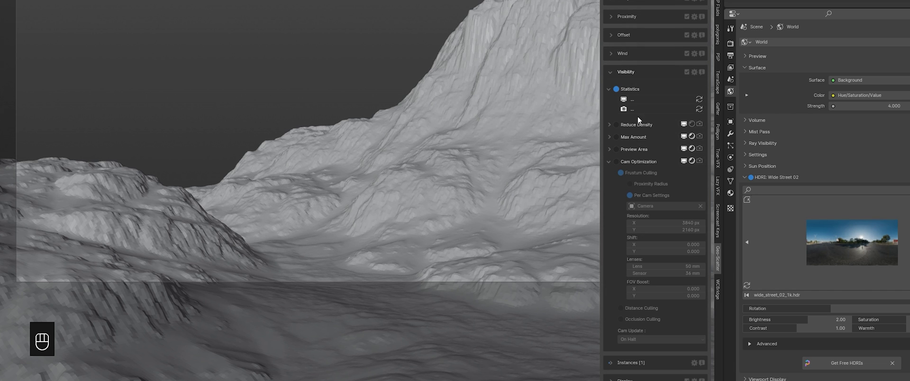
pyautogui.click(616, 162)
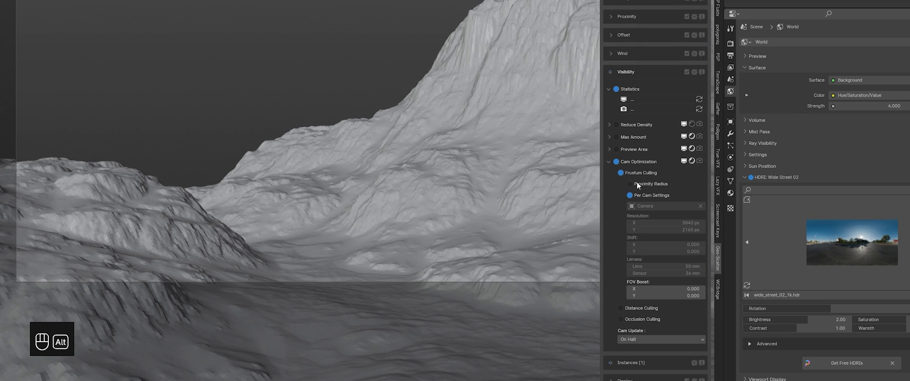
pyautogui.click(699, 161)
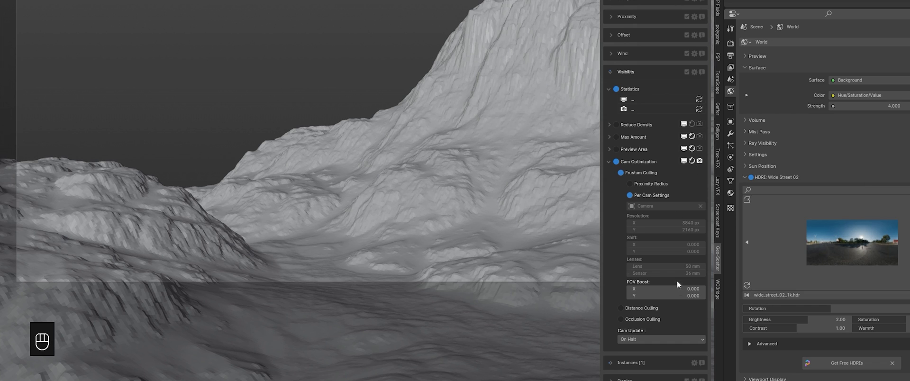
pyautogui.moveTo(682, 288); pyautogui.dragTo(683, 295)
pyautogui.write('.1')
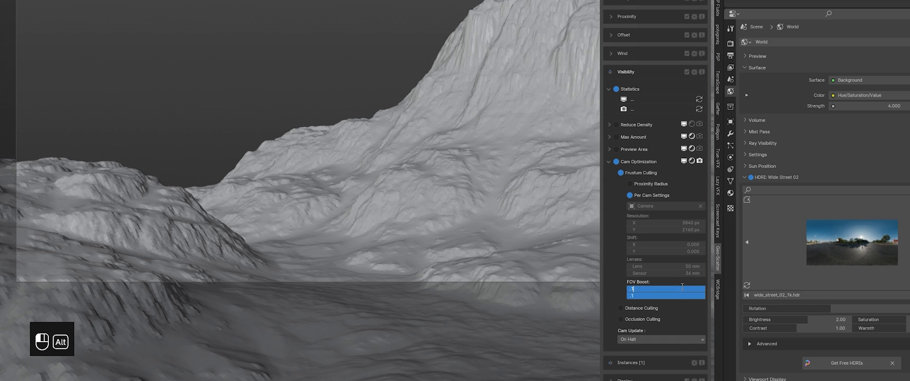
pyautogui.press('Return')
# - Inspect the scattered forest in the rendered camera view and return the viewport to solid shading
pyautogui.scroll(-8, 656, 283)
pyautogui.scroll(20, 652, 282)
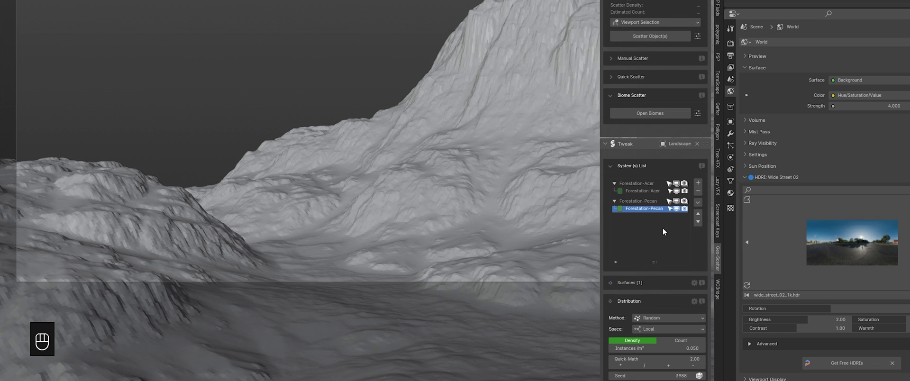
pyautogui.press('n')
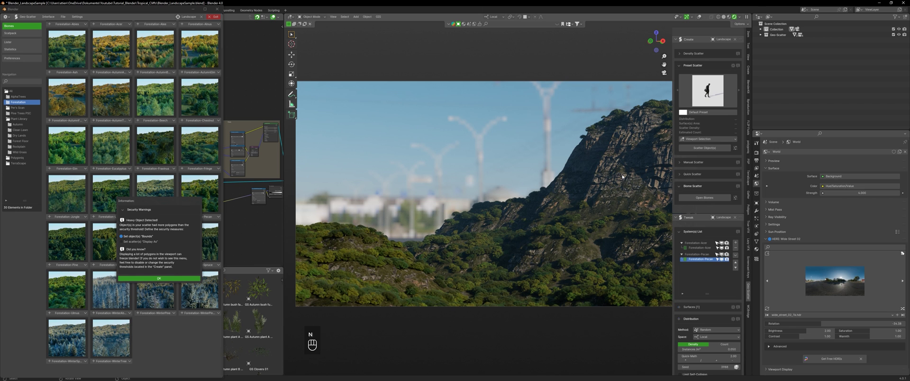
pyautogui.press('n')
pyautogui.click(731, 16)
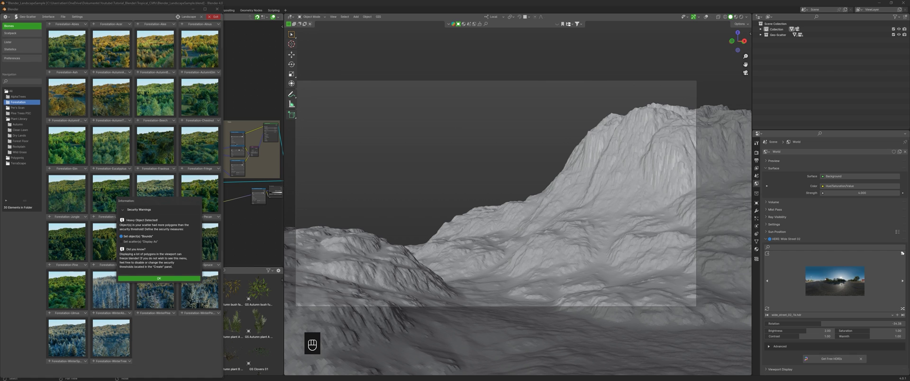
# - Scale the landscape along its local Y axis and reposition it, including vertically, to reframe the mountain in the camera view
pyautogui.press('n')
pyautogui.press('s')
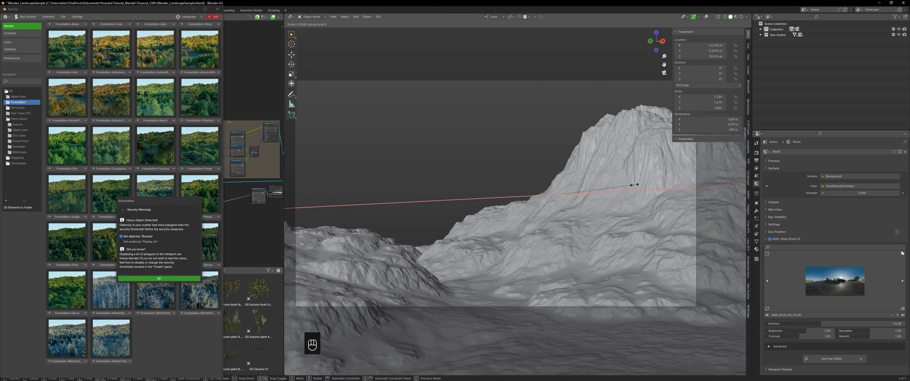
pyautogui.press('y')
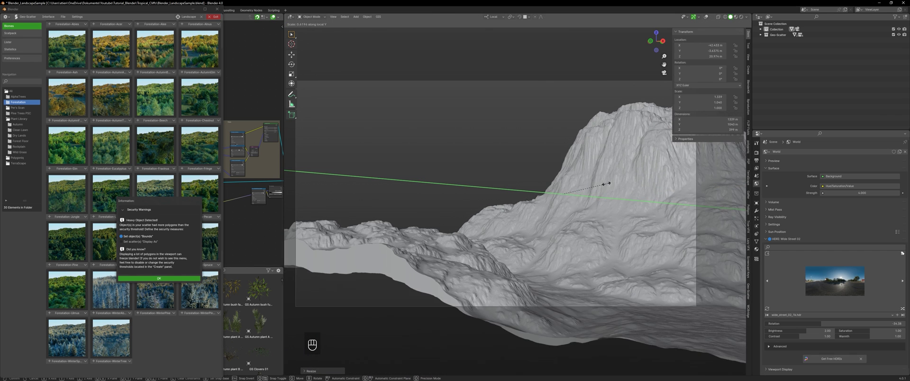
pyautogui.press('g')
pyautogui.click(505, 234)
pyautogui.press('g')
pyautogui.press('z')
pyautogui.click(503, 229)
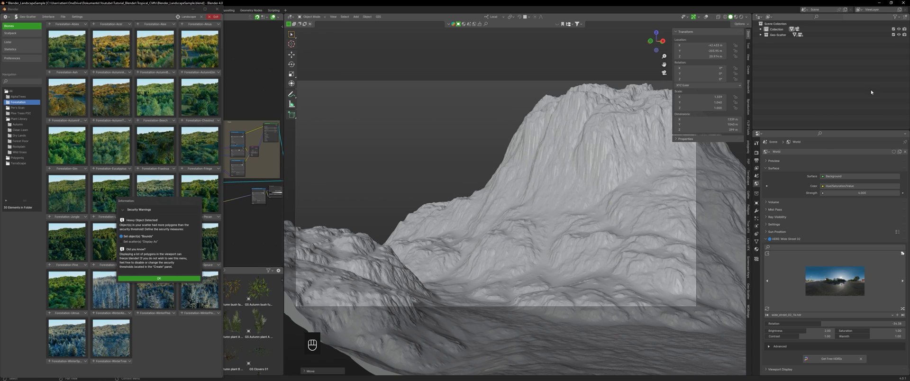
# - Expand the scene collection to check the camera, reselect the landscape and rescale it along its local Y axis
pyautogui.click(760, 29)
pyautogui.click(781, 41)
pyautogui.press('g')
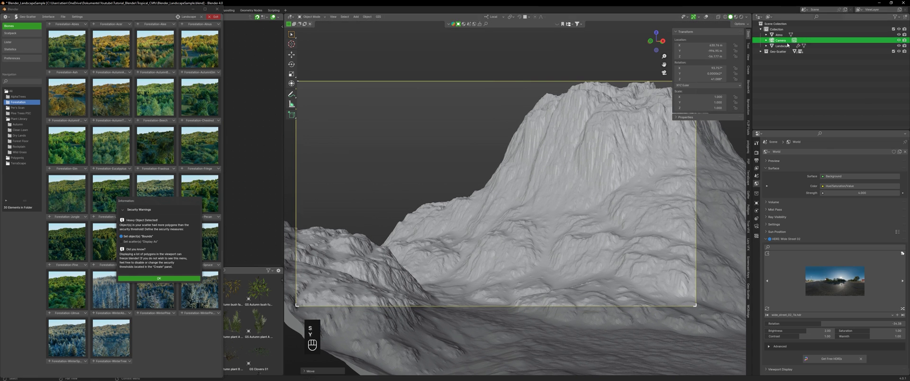
pyautogui.click(606, 181)
pyautogui.press('s')
pyautogui.press('y')
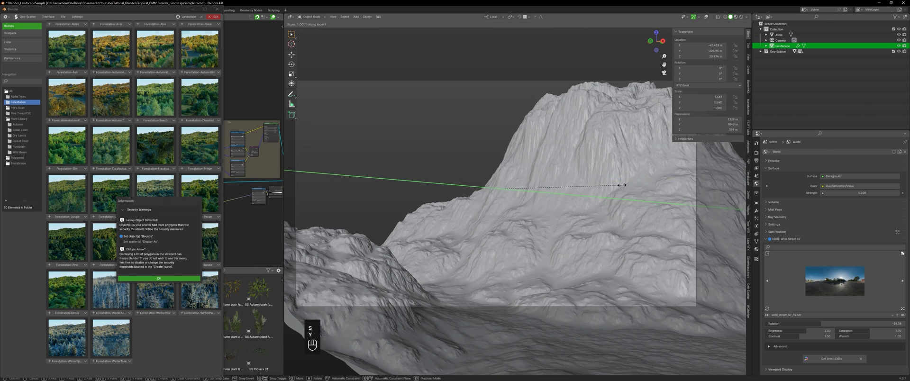
pyautogui.click(584, 181)
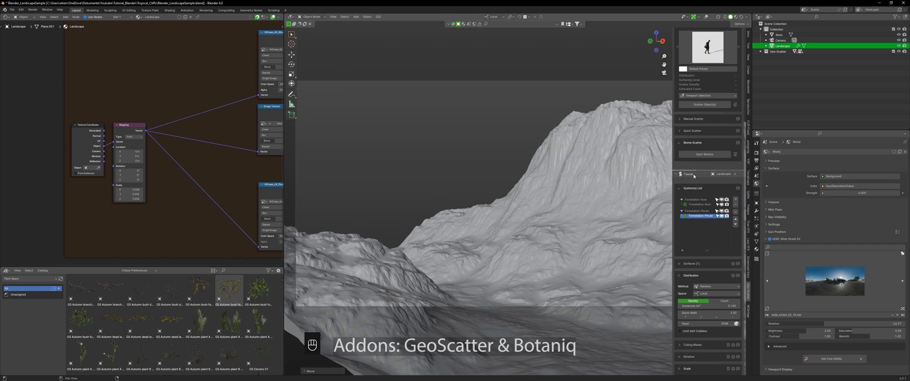
# - Scatter only the Shrubs layer of Coniferous Biome 04 from the Polygoniq biome library on the landscape and close the library
pyautogui.click(705, 154)
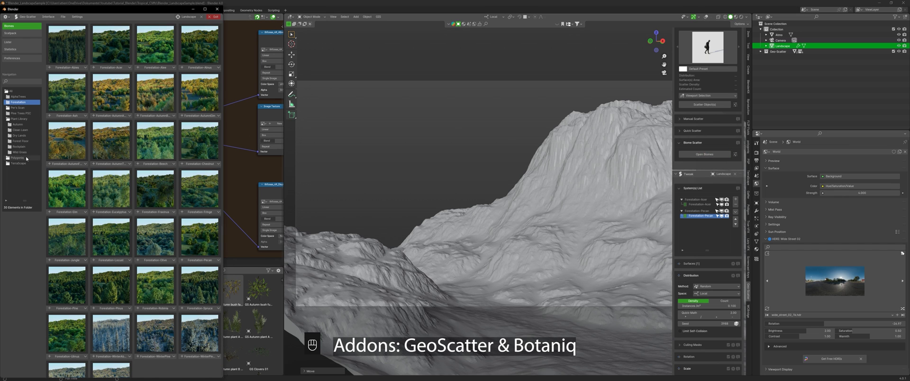
pyautogui.click(22, 159)
pyautogui.click(218, 164)
pyautogui.moveTo(194, 171)
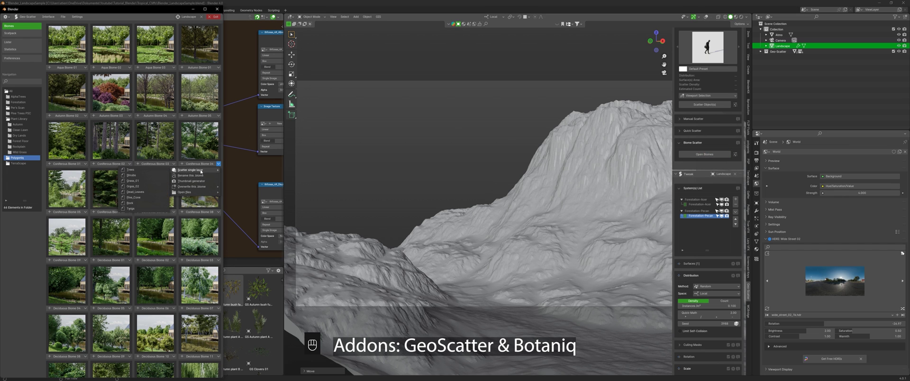
pyautogui.click(142, 176)
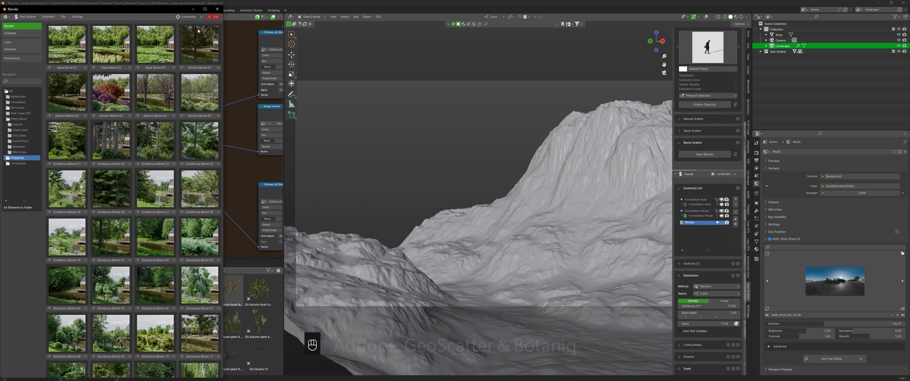
pyautogui.click(193, 9)
# - Enable the abiotic slope mask for the Shrubs scatter and set its maximal slope to 35°
pyautogui.scroll(-5, 721, 224)
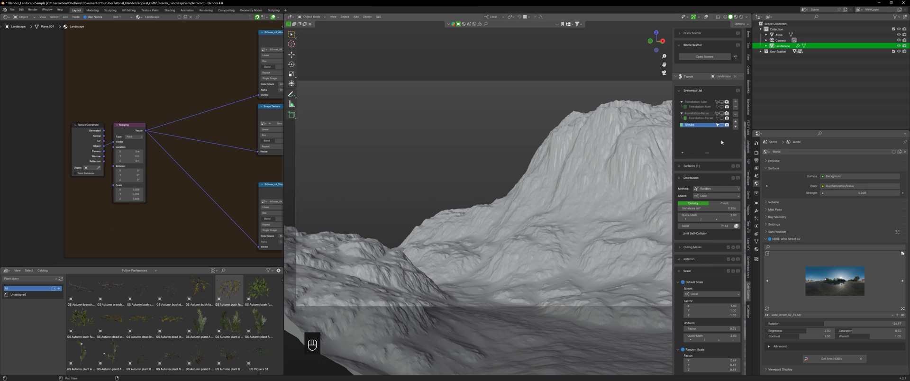
pyautogui.scroll(-10, 722, 146)
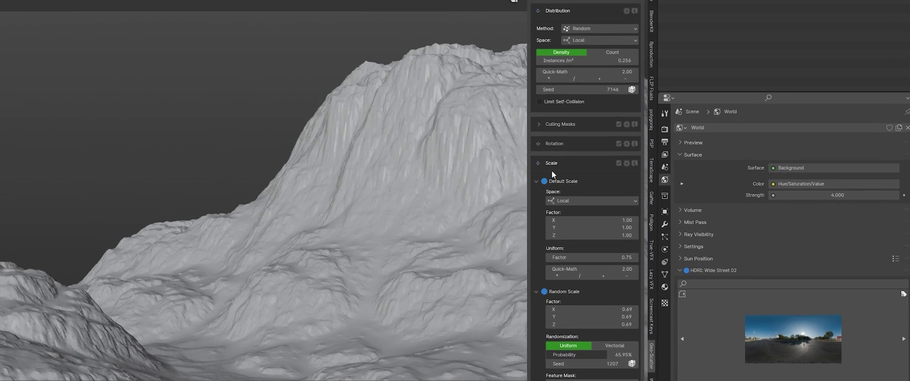
pyautogui.scroll(-13, 531, 227)
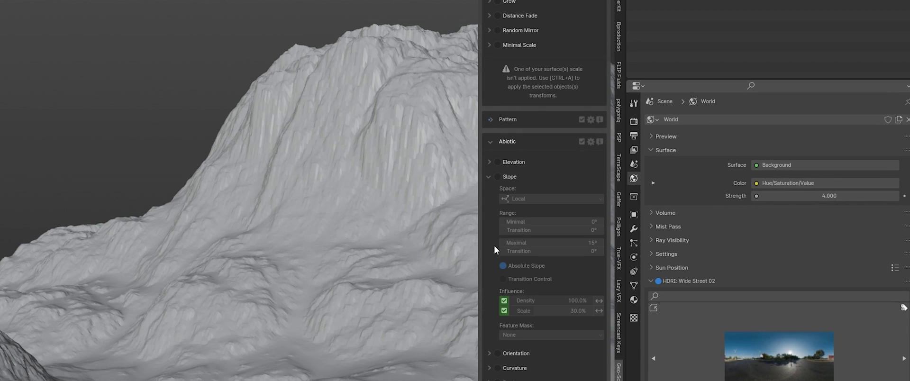
pyautogui.click(498, 176)
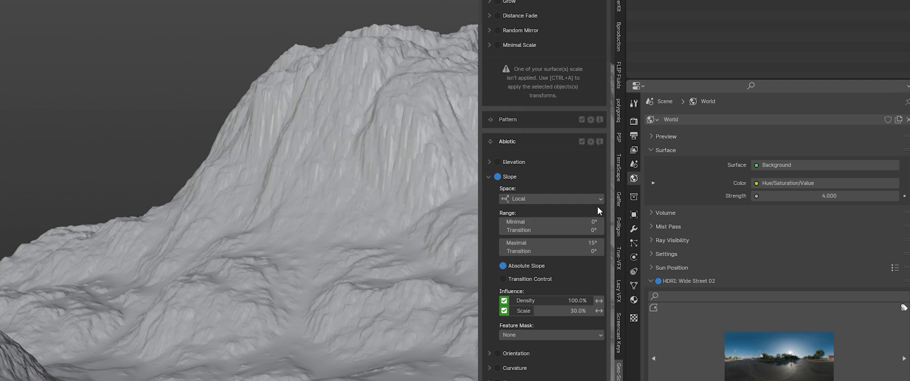
pyautogui.click(580, 242)
pyautogui.press('Return')
pyautogui.scroll(-13, 554, 239)
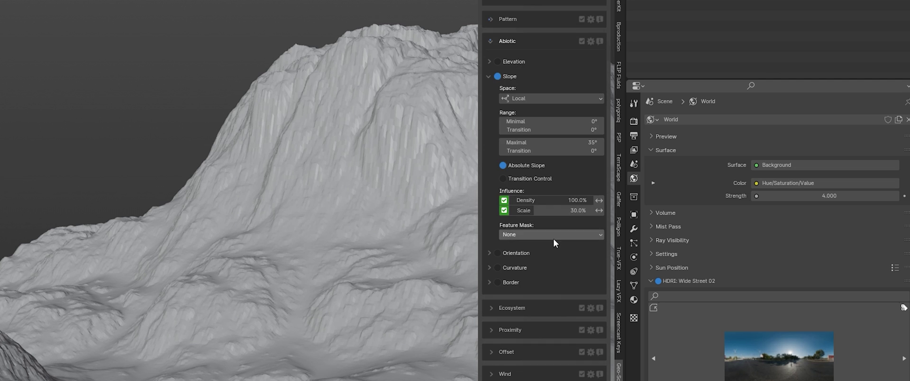
# - Enable camera optimization for the Shrubs scatter and briefly preview the shrubs in the viewport before hiding them again
pyautogui.click(498, 342)
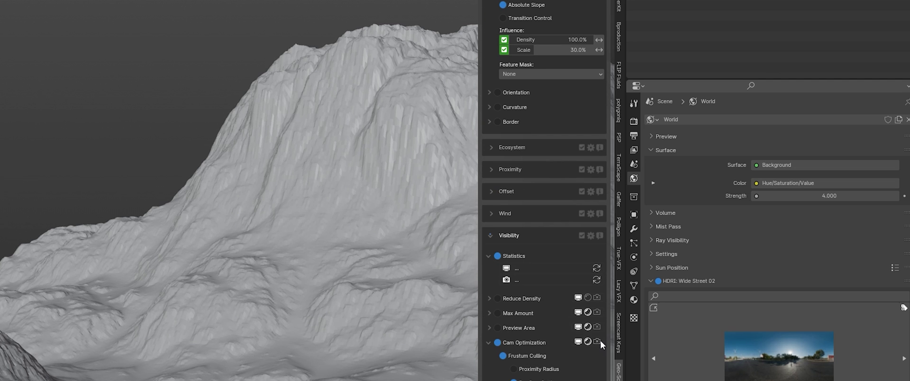
pyautogui.scroll(-9, 578, 354)
pyautogui.scroll(20, 578, 354)
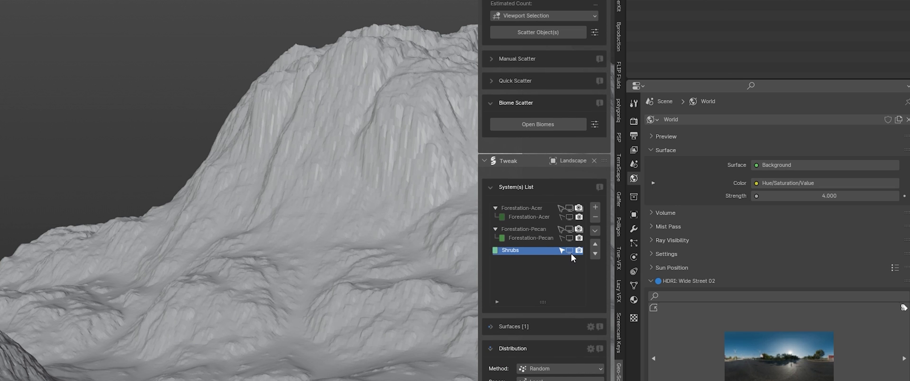
pyautogui.click(569, 250)
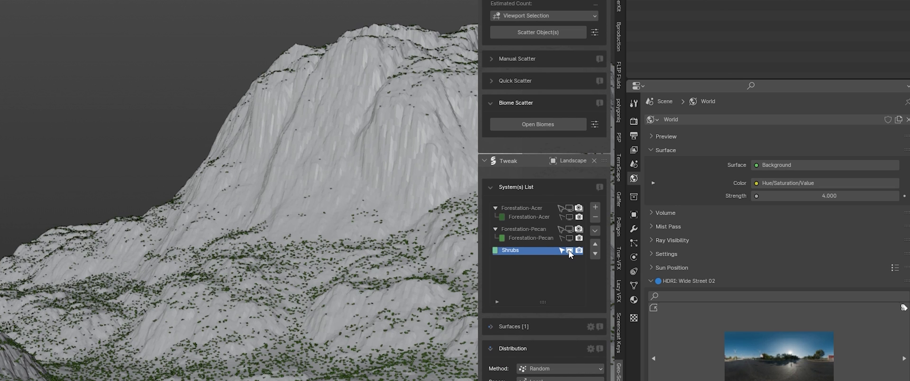
pyautogui.click(568, 251)
# - Set the Shrubs scatter's default scale factor to 3 on all three axes
pyautogui.scroll(-8, 569, 251)
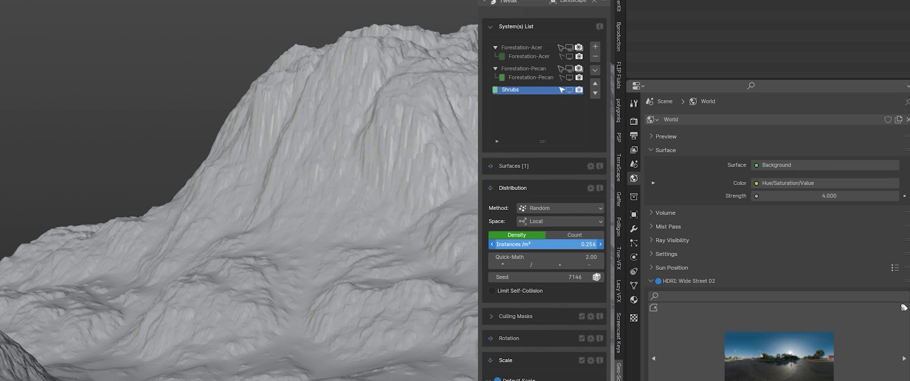
pyautogui.scroll(-9, 569, 251)
pyautogui.moveTo(568, 257); pyautogui.dragTo(575, 246)
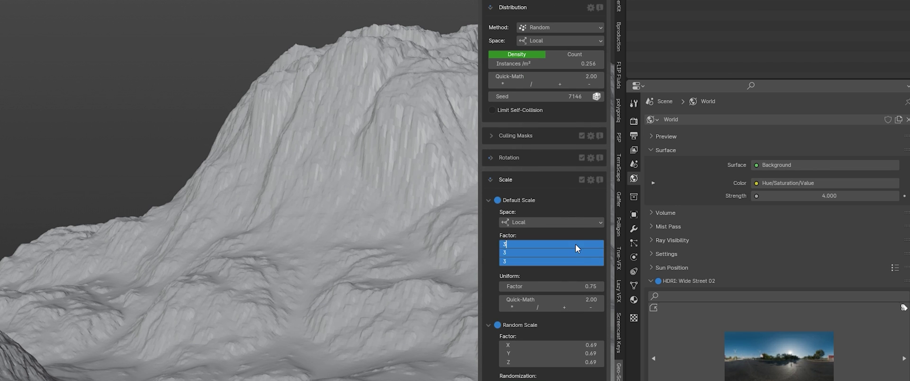
pyautogui.press('Return')
pyautogui.scroll(10, 575, 244)
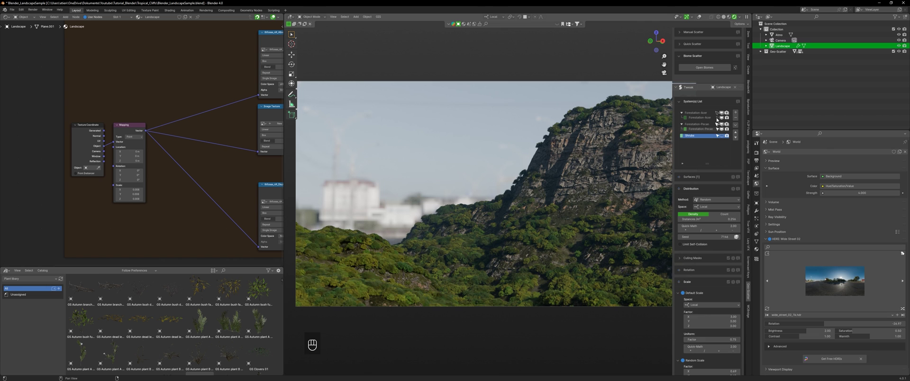
# - Enable the default scale for the Forestation-Acer scatter and set its factor to 1.5 on all axes
pyautogui.click(703, 118)
pyautogui.scroll(-7, 688, 165)
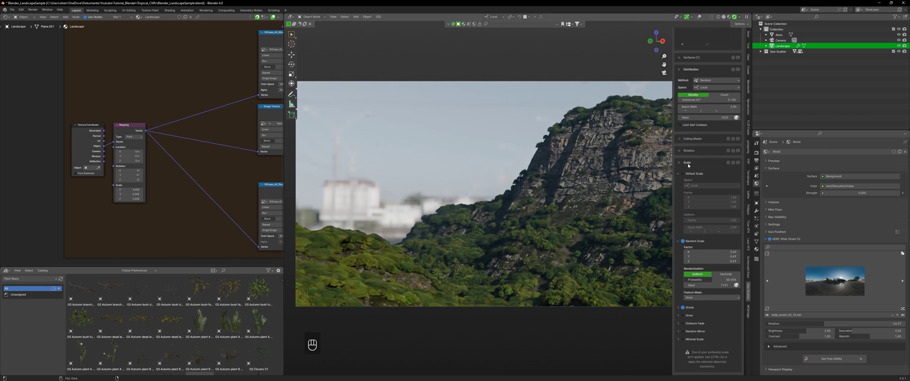
pyautogui.click(683, 173)
pyautogui.moveTo(723, 207); pyautogui.dragTo(724, 195)
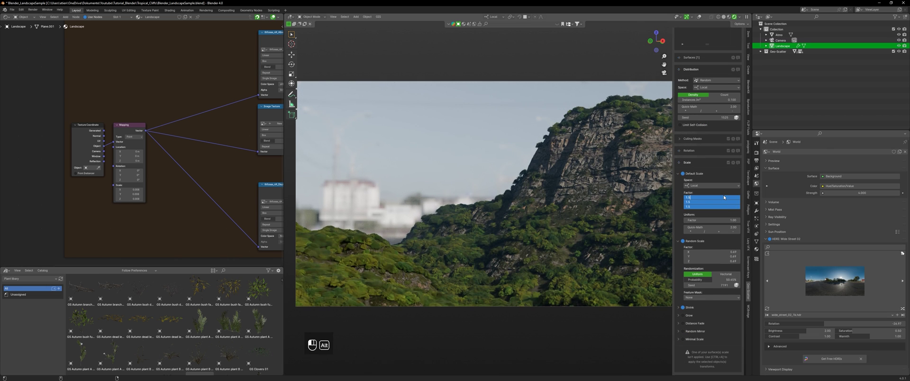
pyautogui.press('Return')
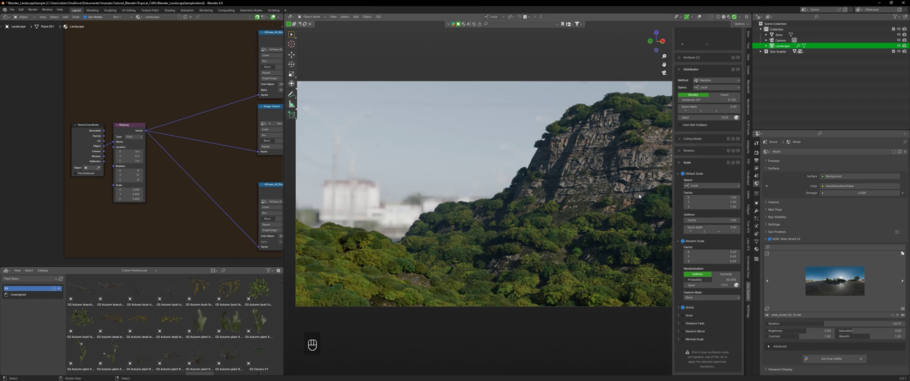
# - Set the Forestation-Acer random scale factor to 0.4 on all axes and hide the scatter settings
pyautogui.moveTo(723, 251); pyautogui.dragTo(724, 261)
pyautogui.write('0.4')
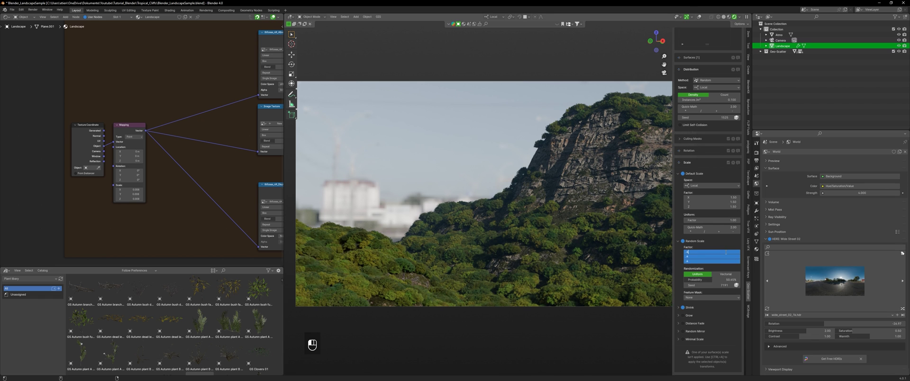
pyautogui.press('Return')
pyautogui.press('n')
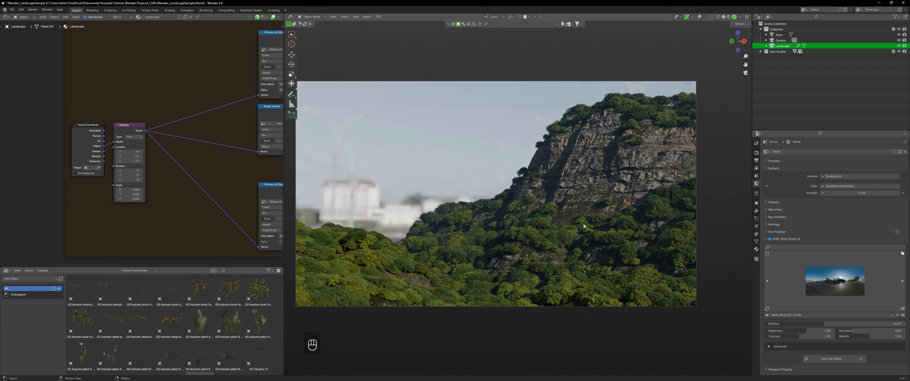
# - In the render color management, choose the Punchy look and set exposure to 1 and gamma to 1.3
pyautogui.click(757, 153)
pyautogui.scroll(-4, 806, 266)
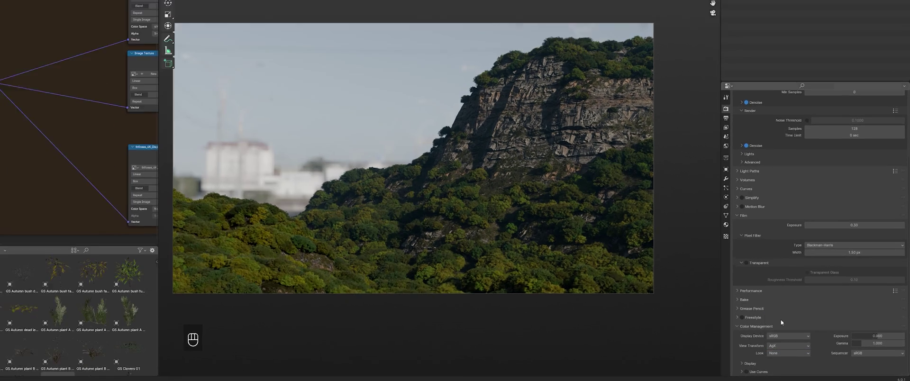
pyautogui.click(788, 354)
pyautogui.click(789, 344)
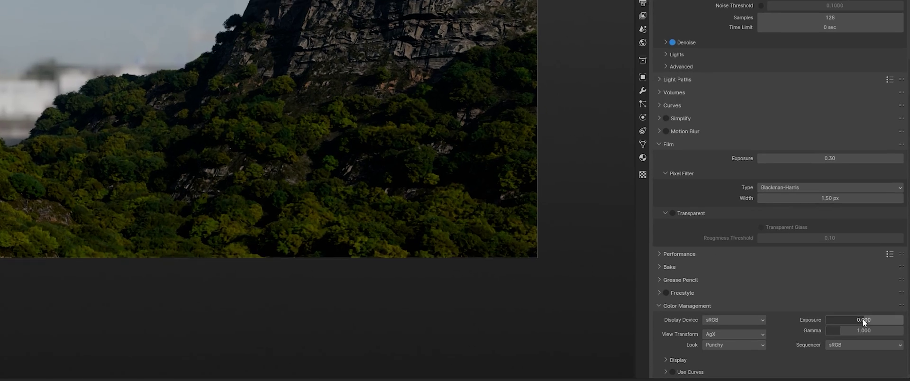
pyautogui.click(877, 336)
pyautogui.write('1')
pyautogui.press('Return')
pyautogui.click(854, 322)
pyautogui.write('1.3')
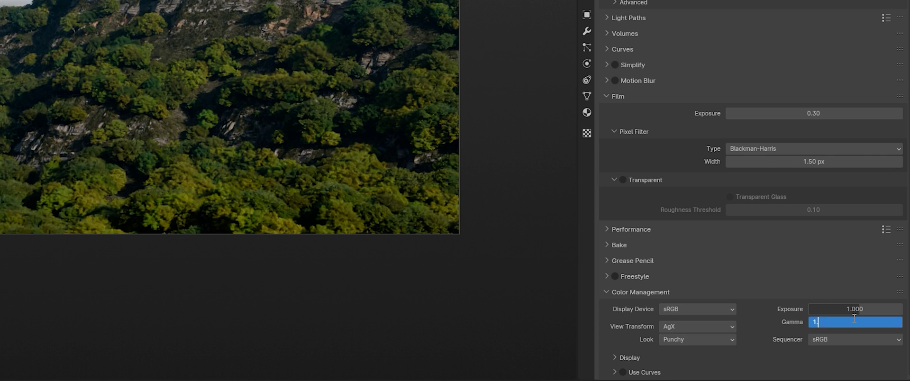
pyautogui.press('Return')
# - Set the color management exposure to 0.5 and gamma to 1.4
pyautogui.click(854, 309)
pyautogui.write('0.5')
pyautogui.press('Return')
pyautogui.click(853, 324)
pyautogui.press('Return')
# - Enable color curves and pull the shadows down slightly in the red, green and blue curves with a point near X 0.26
pyautogui.scroll(-6, 619, 365)
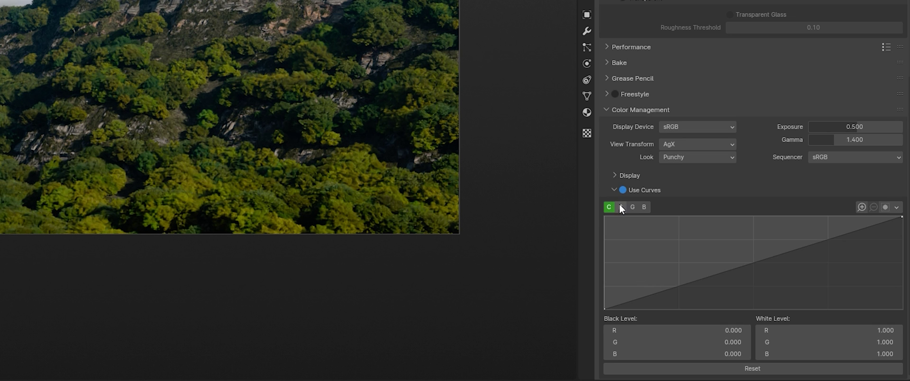
pyautogui.click(681, 286)
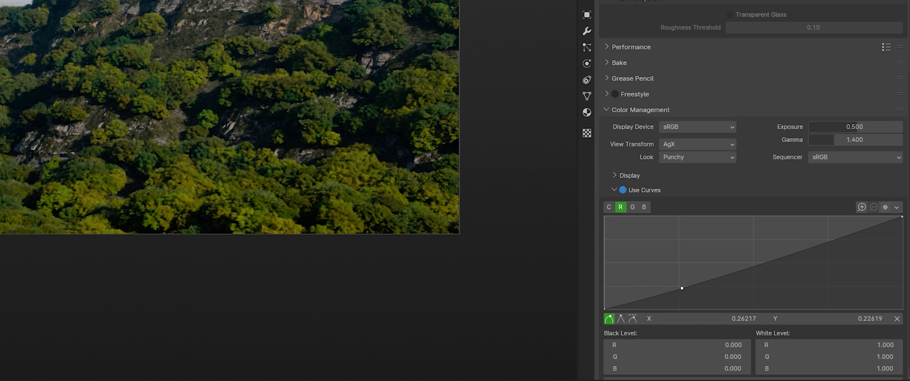
pyautogui.click(633, 208)
pyautogui.moveTo(682, 285); pyautogui.dragTo(683, 291)
pyautogui.click(643, 207)
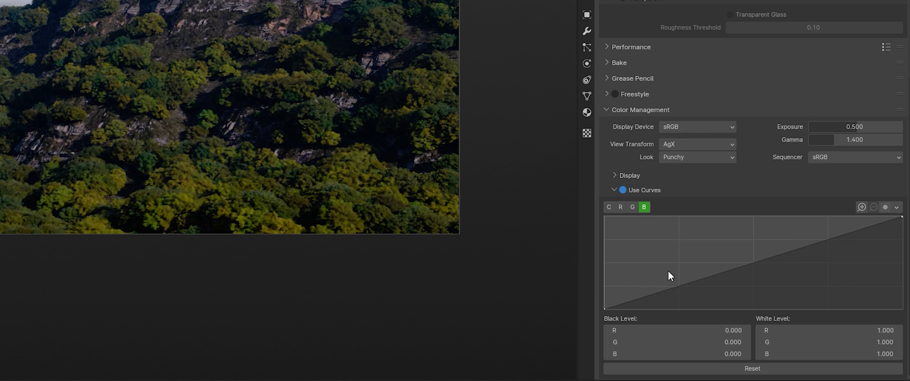
pyautogui.click(682, 290)
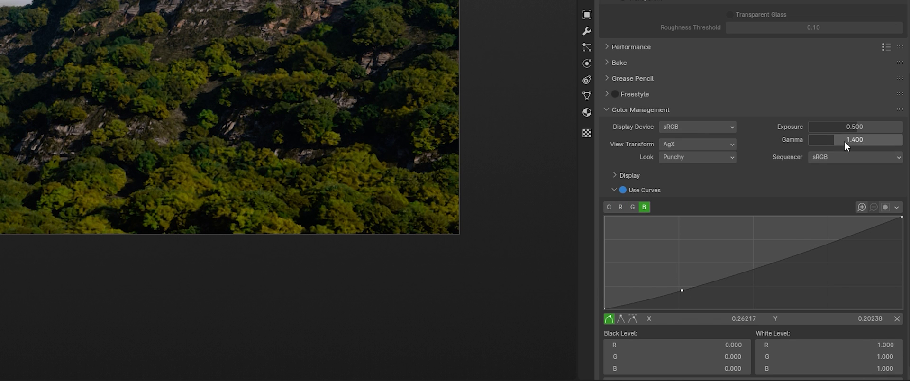
# - Change the view transform to Filmic with the Medium High Contrast look
pyautogui.click(678, 143)
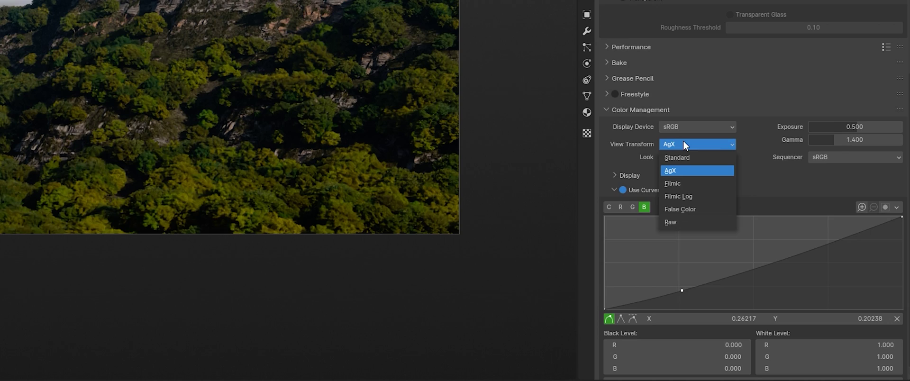
pyautogui.click(673, 182)
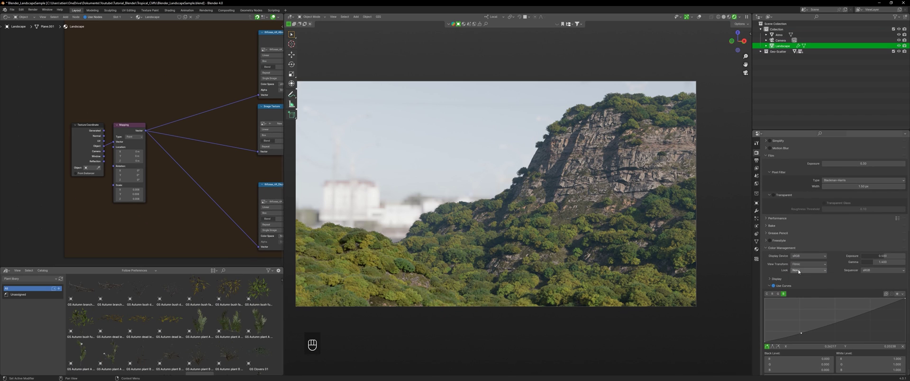
pyautogui.click(807, 270)
pyautogui.click(801, 295)
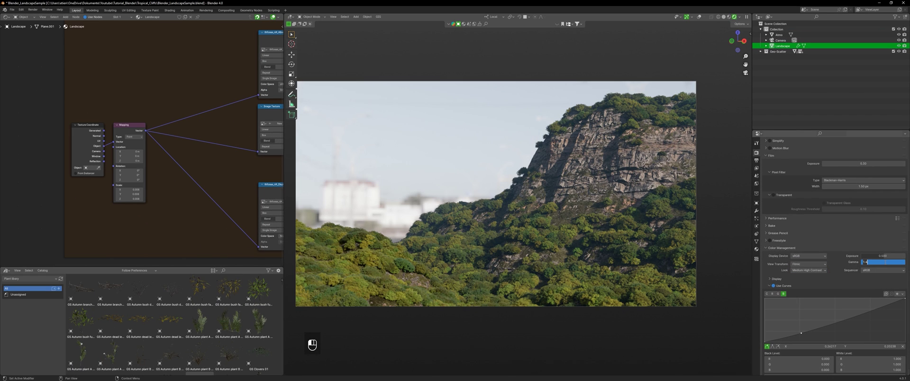
# - Set the color management gamma to 1.1 and exposure to 0.5, and the film exposure to 0.50
pyautogui.click(885, 262)
pyautogui.write('1.1')
pyautogui.press('Return')
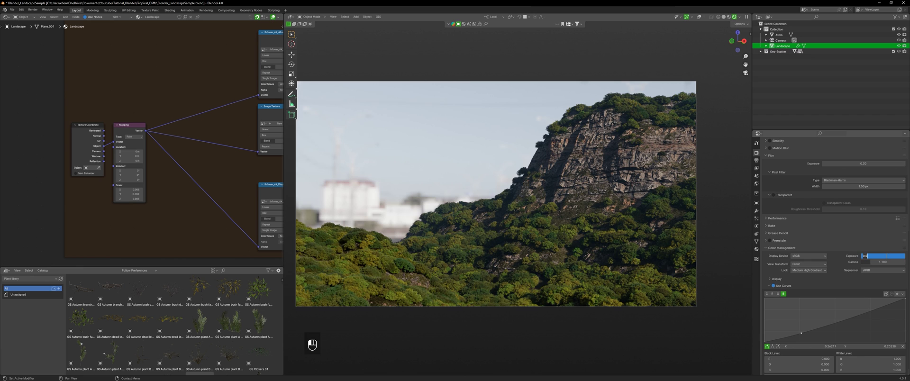
pyautogui.write('0.5')
pyautogui.press('Return')
pyautogui.click(851, 164)
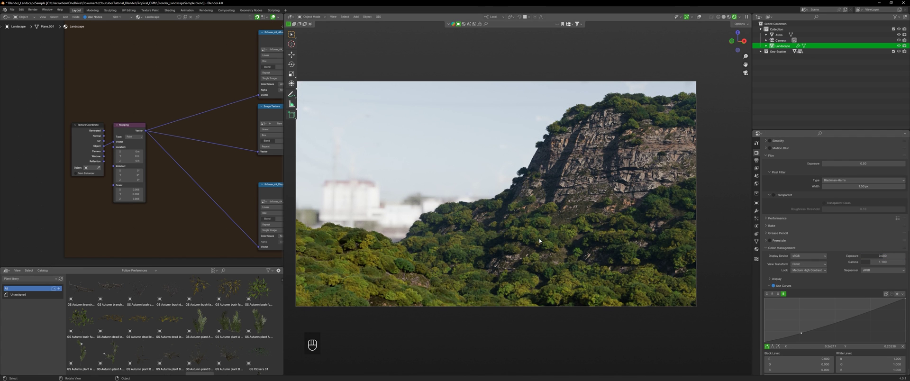
# - Set the final render's noise threshold value to 0.01 and its samples to 512
pyautogui.scroll(8, 798, 187)
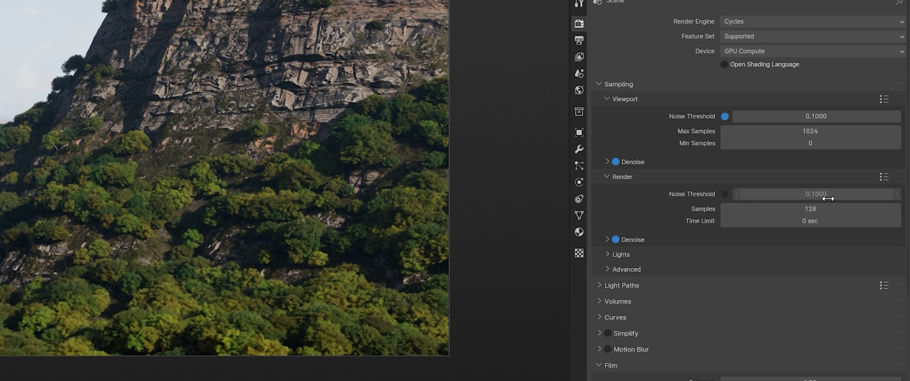
pyautogui.click(829, 198)
pyautogui.click(821, 206)
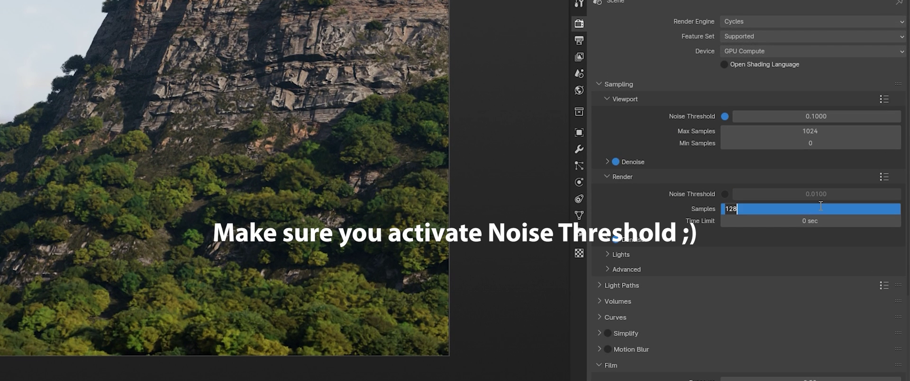
pyautogui.write('512')
pyautogui.press('Return')
# - Halve the maximum volume steps in the render settings to 512
pyautogui.scroll(-5, 749, 246)
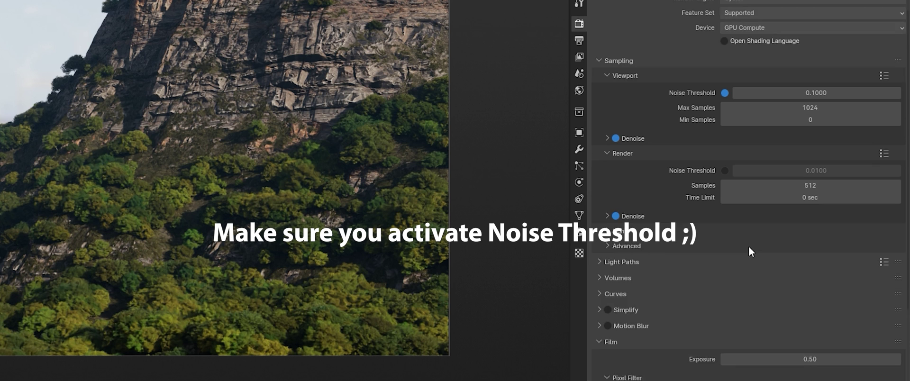
pyautogui.click(610, 207)
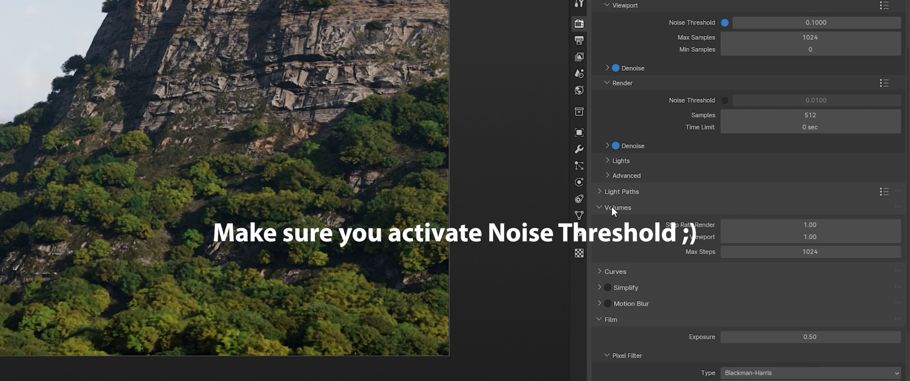
pyautogui.click(822, 249)
pyautogui.write('/2')
pyautogui.press('Return')
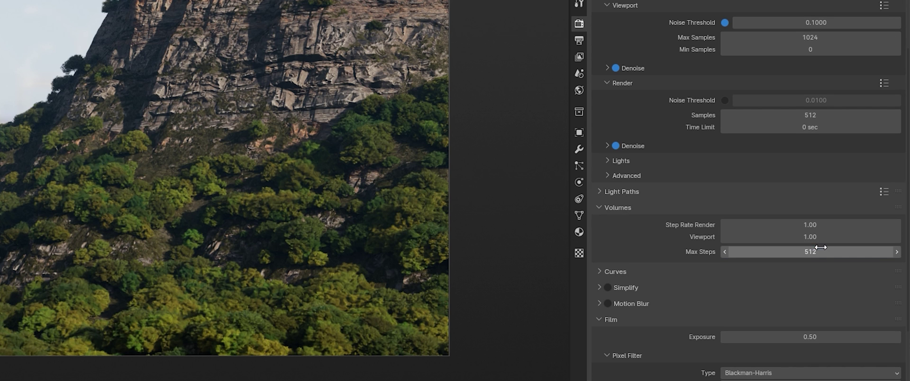
# - Set the strength of the landscape's Displace modifier to 350
pyautogui.scroll(-3, 709, 241)
pyautogui.scroll(-7, 709, 317)
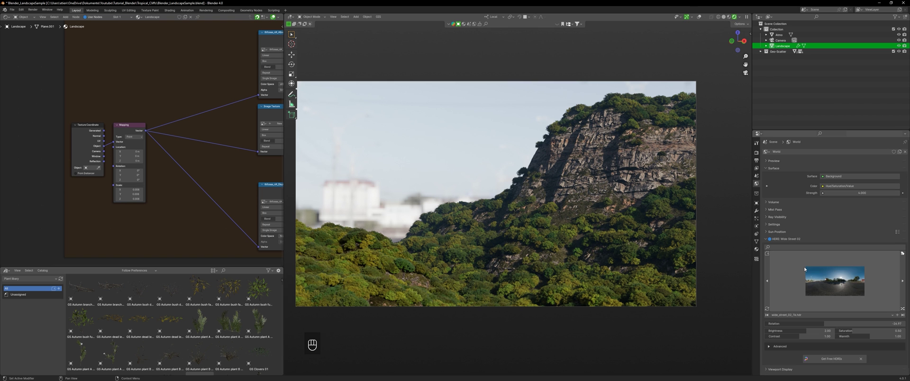
pyautogui.click(877, 245)
pyautogui.write('350')
pyautogui.press('Return')
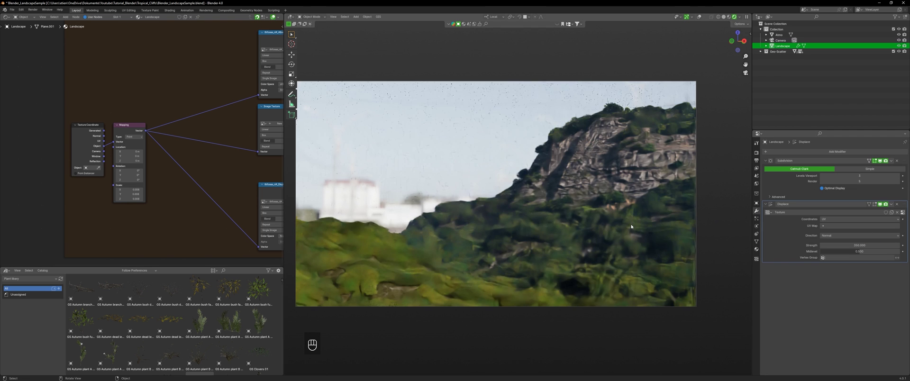
# - Set the Forestation-Acer default scale factor to 1.2 on all axes and hide the scatter settings
pyautogui.press('n')
pyautogui.scroll(-6, 695, 114)
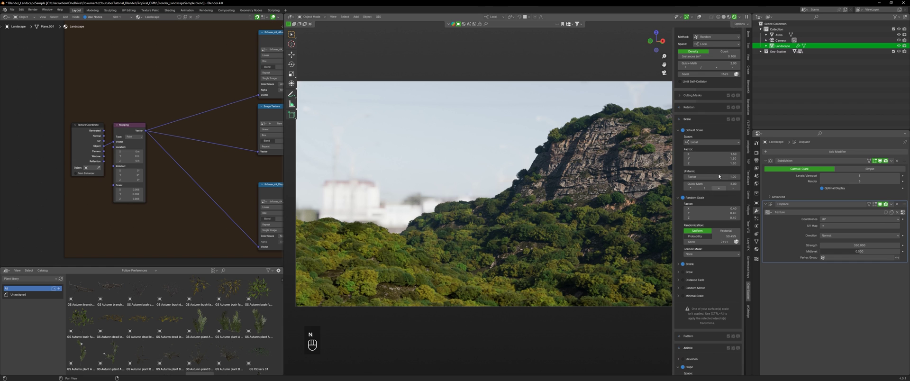
pyautogui.moveTo(722, 154); pyautogui.dragTo(722, 163)
pyautogui.write('1.2')
pyautogui.press('Return')
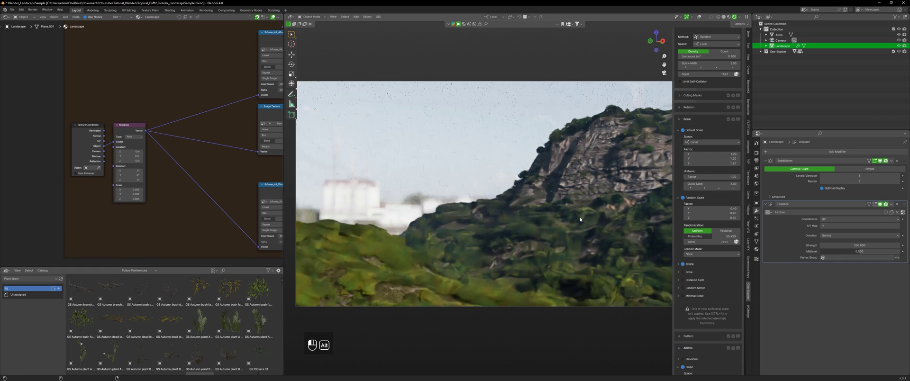
pyautogui.press('n')
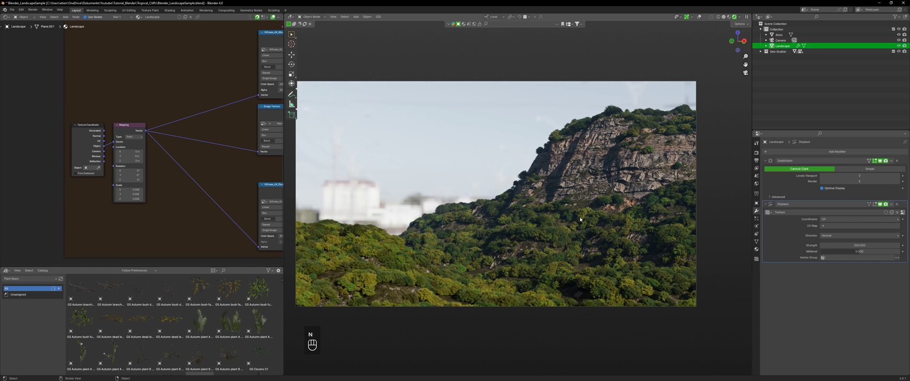
# - Delete the landscape faces outside the camera view, keeping a small margin of terrain around the frame
pyautogui.press('Tab')
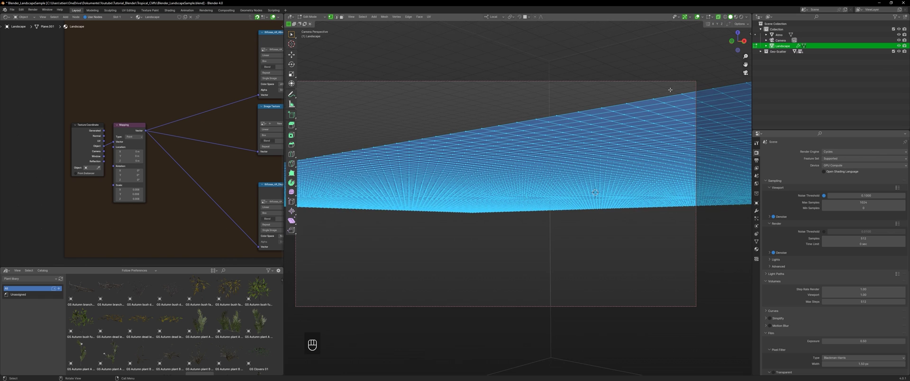
pyautogui.scroll(-2, 326, 121)
pyautogui.moveTo(352, 95); pyautogui.dragTo(652, 292)
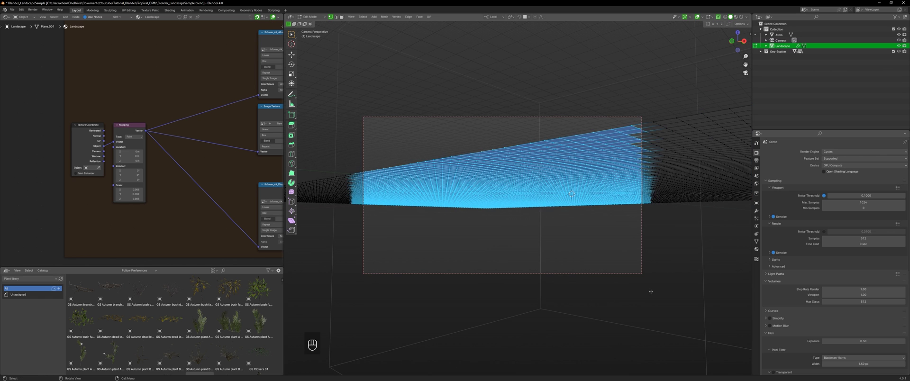
pyautogui.press('3')
pyautogui.moveTo(353, 107); pyautogui.dragTo(659, 293)
pyautogui.hotkey('ctrl', 'i')
pyautogui.press('x')
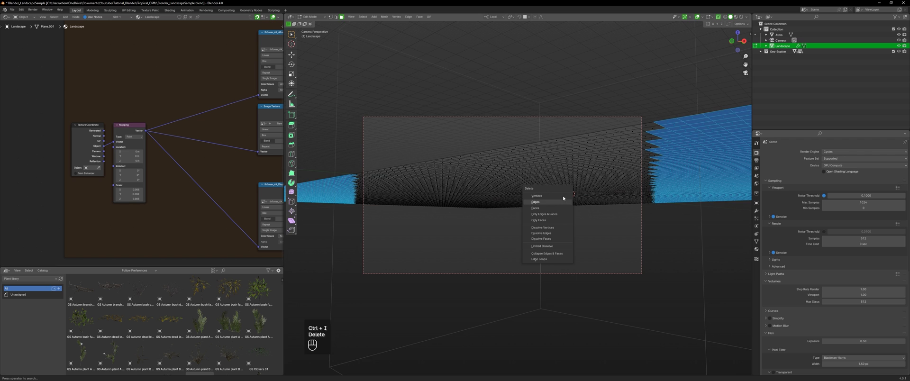
pyautogui.click(563, 208)
pyautogui.press('Tab')
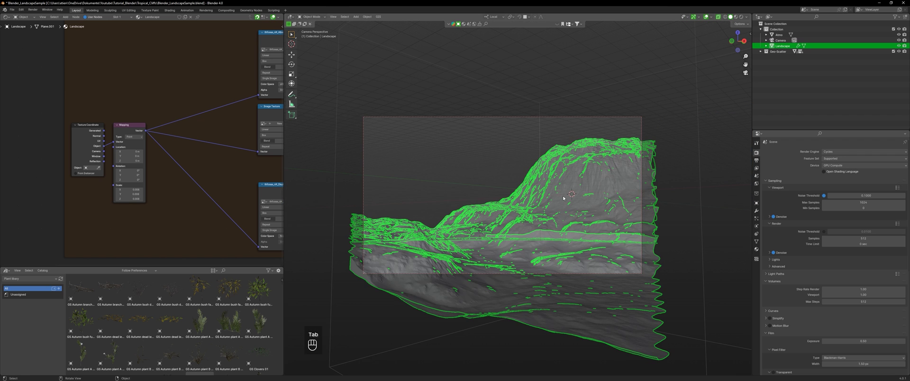
# - Increase the viewport and render levels of the landscape's Subdivision modifier and hide the viewport overlays
pyautogui.click(718, 17)
pyautogui.scroll(3, 557, 173)
pyautogui.click(757, 210)
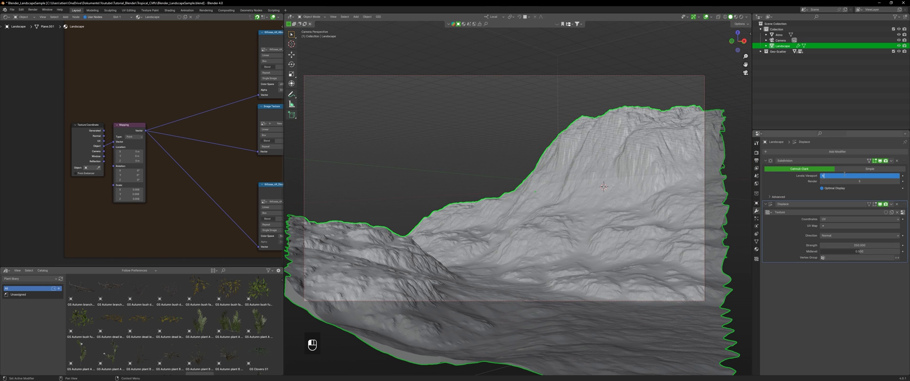
pyautogui.moveTo(849, 181); pyautogui.dragTo(863, 182)
pyautogui.hotkey('shift', 'alt', 'z')
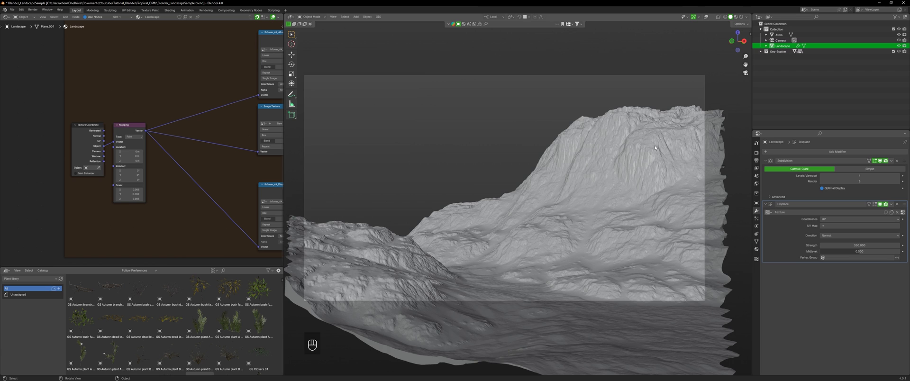
# - Align the camera to a closer view of the cliff, adjust its focal length, and rotate it about its local Z axis
pyautogui.moveTo(547, 156)
pyautogui.mouseDown(button='middle')
pyautogui.moveTo(656, 170)
pyautogui.moveTo(612, 157)
pyautogui.mouseUp(button='middle')
pyautogui.keyDown('shift'); pyautogui.moveTo(567, 208); pyautogui.dragTo(570, 212, button='middle'); pyautogui.keyUp('shift')
pyautogui.press('ctrl+alt+KP_0')
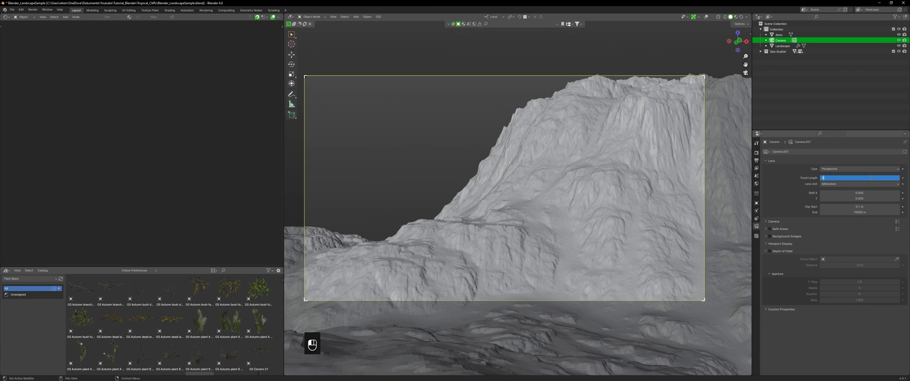
pyautogui.press('r')
pyautogui.press('z')
pyautogui.press('z')
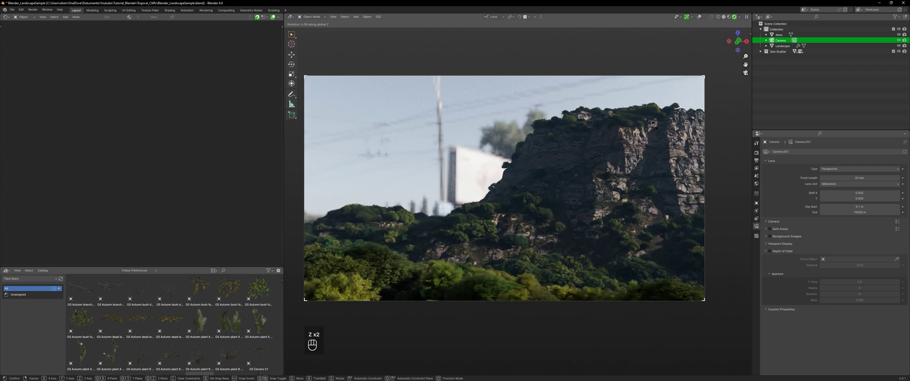
pyautogui.click(598, 192)
# - Rotate the world's HDRI environment to change the lighting direction on the cliff
pyautogui.click(756, 183)
pyautogui.moveTo(824, 324); pyautogui.dragTo(838, 324)
# - Adjust the maximum slope transition of the Geo-Scatter vegetation so more of it grows on the rock face
pyautogui.press('n')
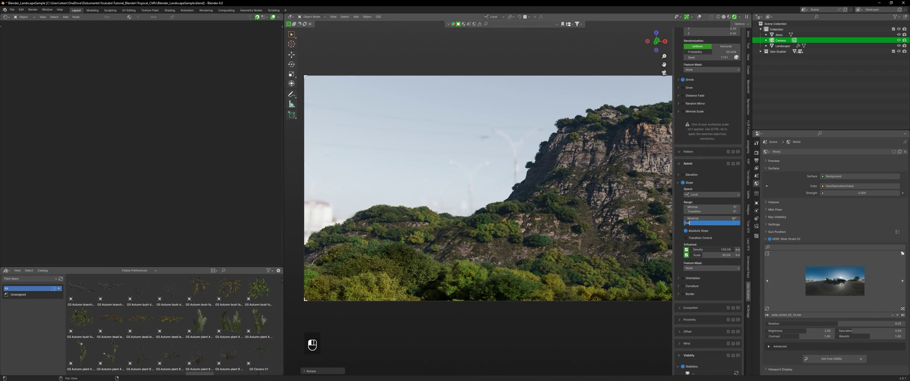
pyautogui.press('Return')
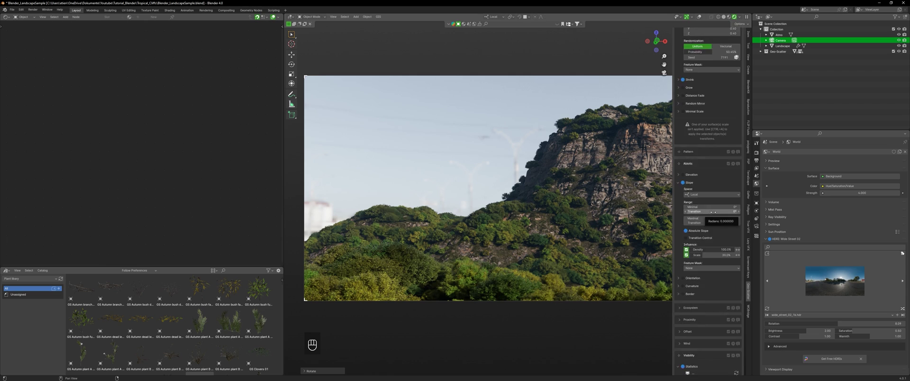
pyautogui.scroll(12, 712, 212)
pyautogui.click(719, 132)
pyautogui.press('Return')
pyautogui.press('n')
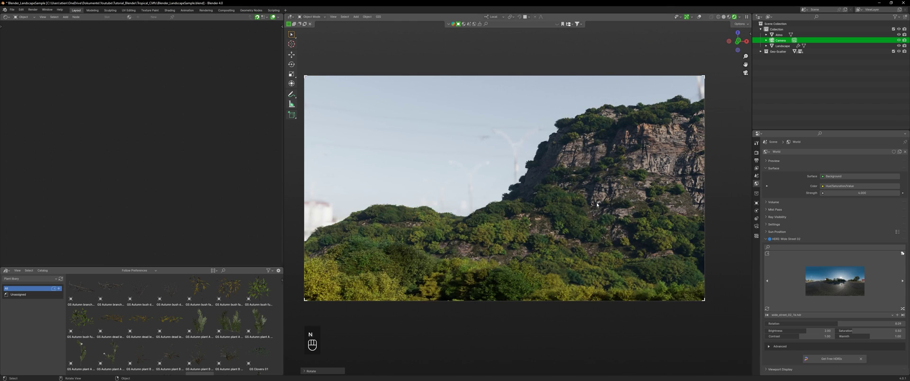
# - Align the camera to a new view with the mountain on the left of the frame and show it rendered
pyautogui.click(724, 17)
pyautogui.moveTo(434, 218); pyautogui.dragTo(540, 222, button='middle')
pyautogui.scroll(-4, 522, 223)
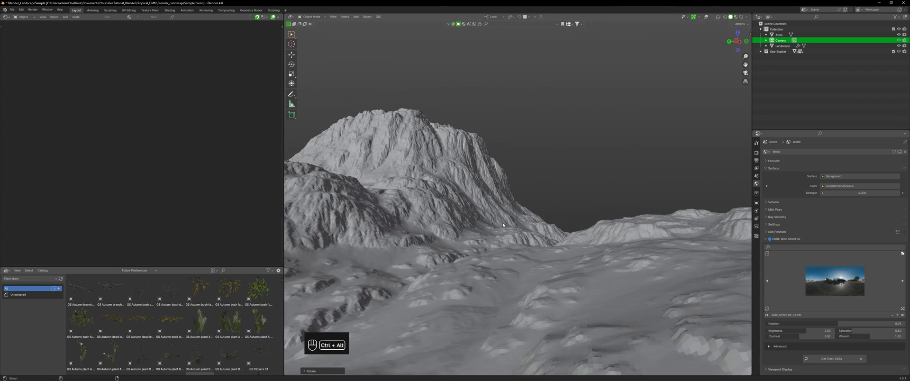
pyautogui.press('ctrl+alt+KP_0')
pyautogui.click(740, 17)
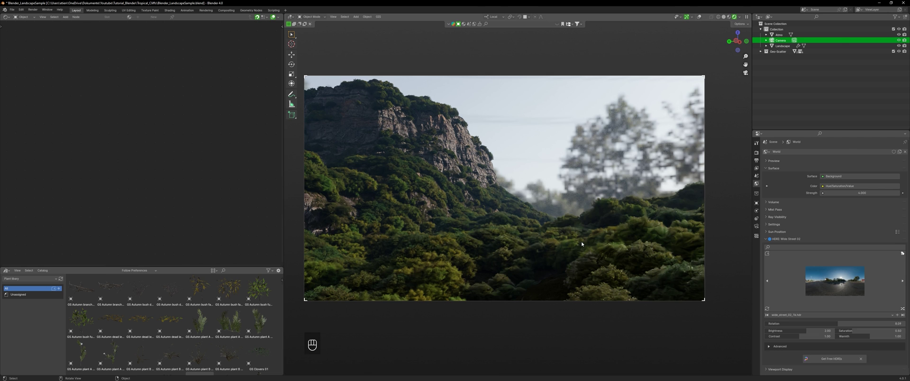
# - Enable a transparent film background in the render settings
pyautogui.click(757, 152)
pyautogui.scroll(-10, 775, 298)
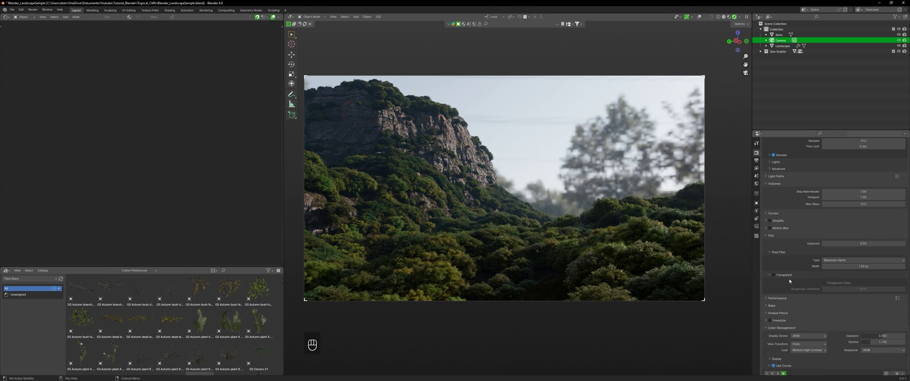
pyautogui.click(774, 296)
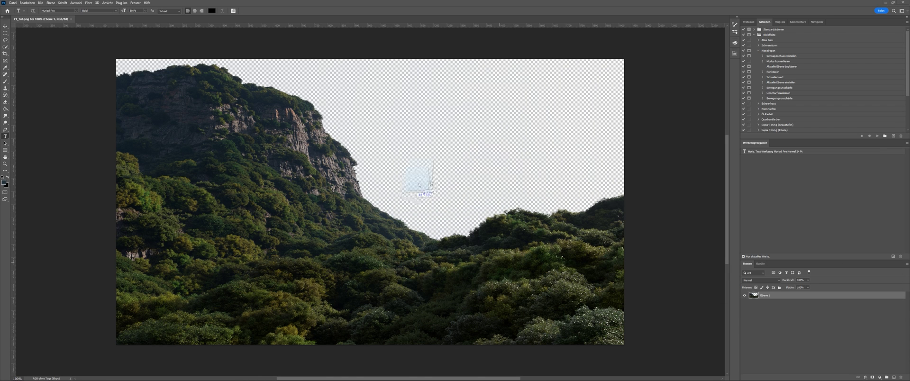
# - In Photoshop, place the cloudy sky images into the render's document and move them beneath the landscape layer
pyautogui.moveTo(419, 185); pyautogui.dragTo(423, 158)
pyautogui.moveTo(771, 310); pyautogui.dragTo(772, 299)
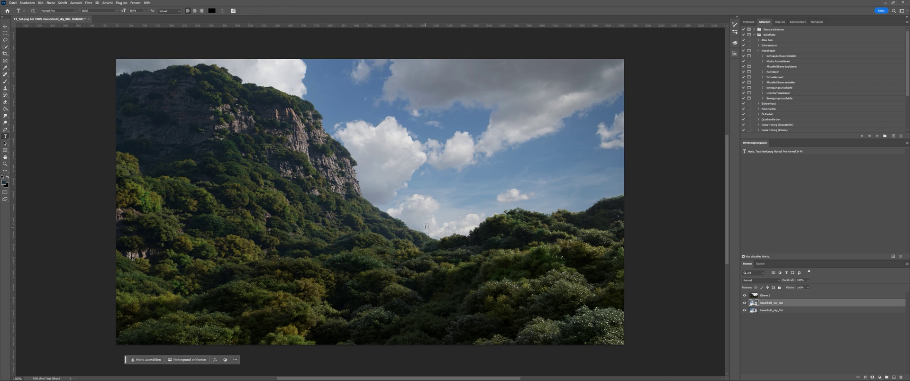
# - Duplicate the landscape and sky layers together and convert the copies into a Smart Object
pyautogui.keyDown('shift'); pyautogui.click(773, 295); pyautogui.keyUp('shift')
pyautogui.hotkey('ctrl', 'j')
pyautogui.rightClick(770, 297)
pyautogui.click(787, 241)
# - Open the combined image in the Camera Raw filter and apply the automatic basic adjustments
pyautogui.click(88, 2)
pyautogui.click(102, 42)
pyautogui.click(829, 64)
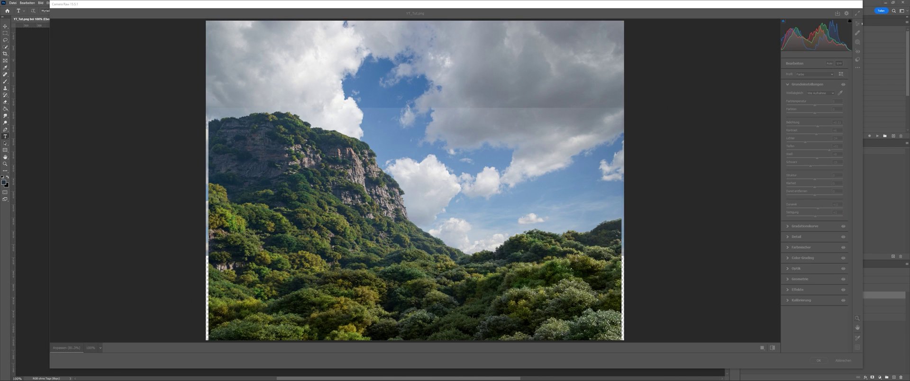
# - Increase sharpening and its masking and add a slight noise reduction in the Camera Raw detail settings
pyautogui.click(794, 237)
pyautogui.moveTo(417, 238); pyautogui.dragTo(455, 238)
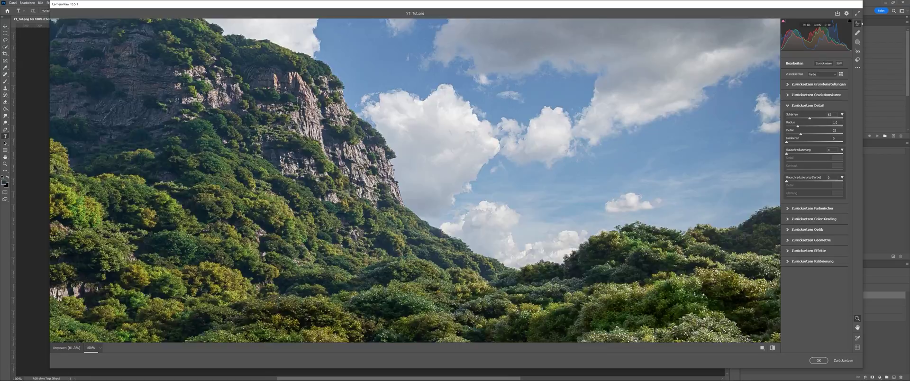
pyautogui.moveTo(332, 180); pyautogui.dragTo(493, 197)
pyautogui.moveTo(786, 118); pyautogui.dragTo(809, 118)
pyautogui.keyDown('alt'); pyautogui.moveTo(787, 142); pyautogui.dragTo(832, 142); pyautogui.keyUp('alt')
pyautogui.moveTo(787, 154); pyautogui.dragTo(788, 153)
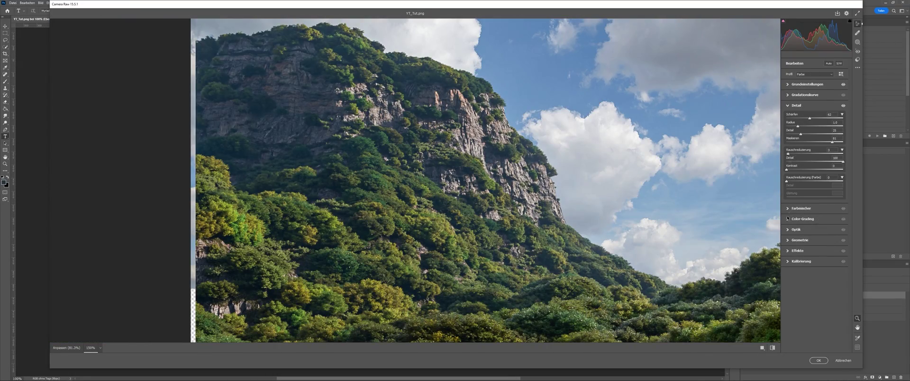
# - Raise the saturation of the blue and green primaries in the Camera Raw calibration settings
pyautogui.click(814, 219)
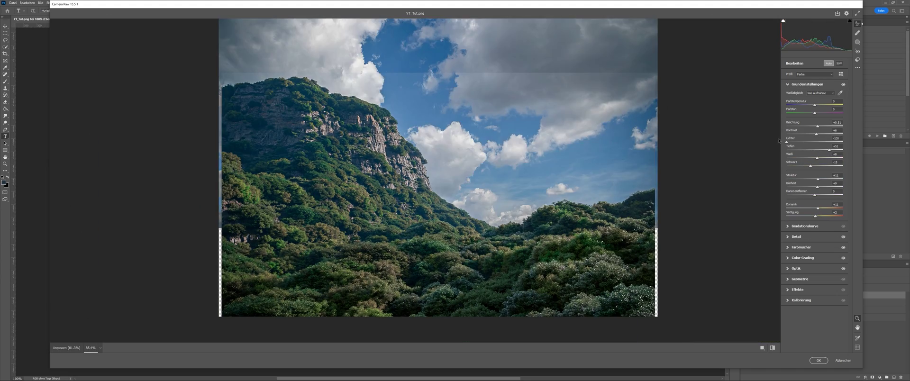
pyautogui.click(801, 300)
pyautogui.moveTo(814, 268); pyautogui.dragTo(824, 267)
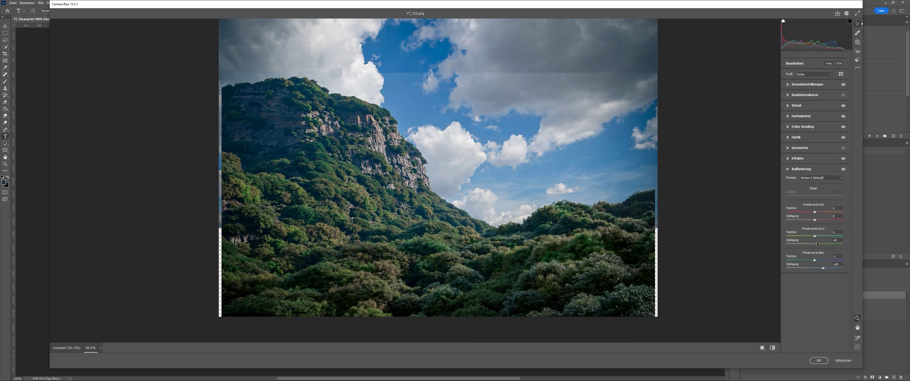